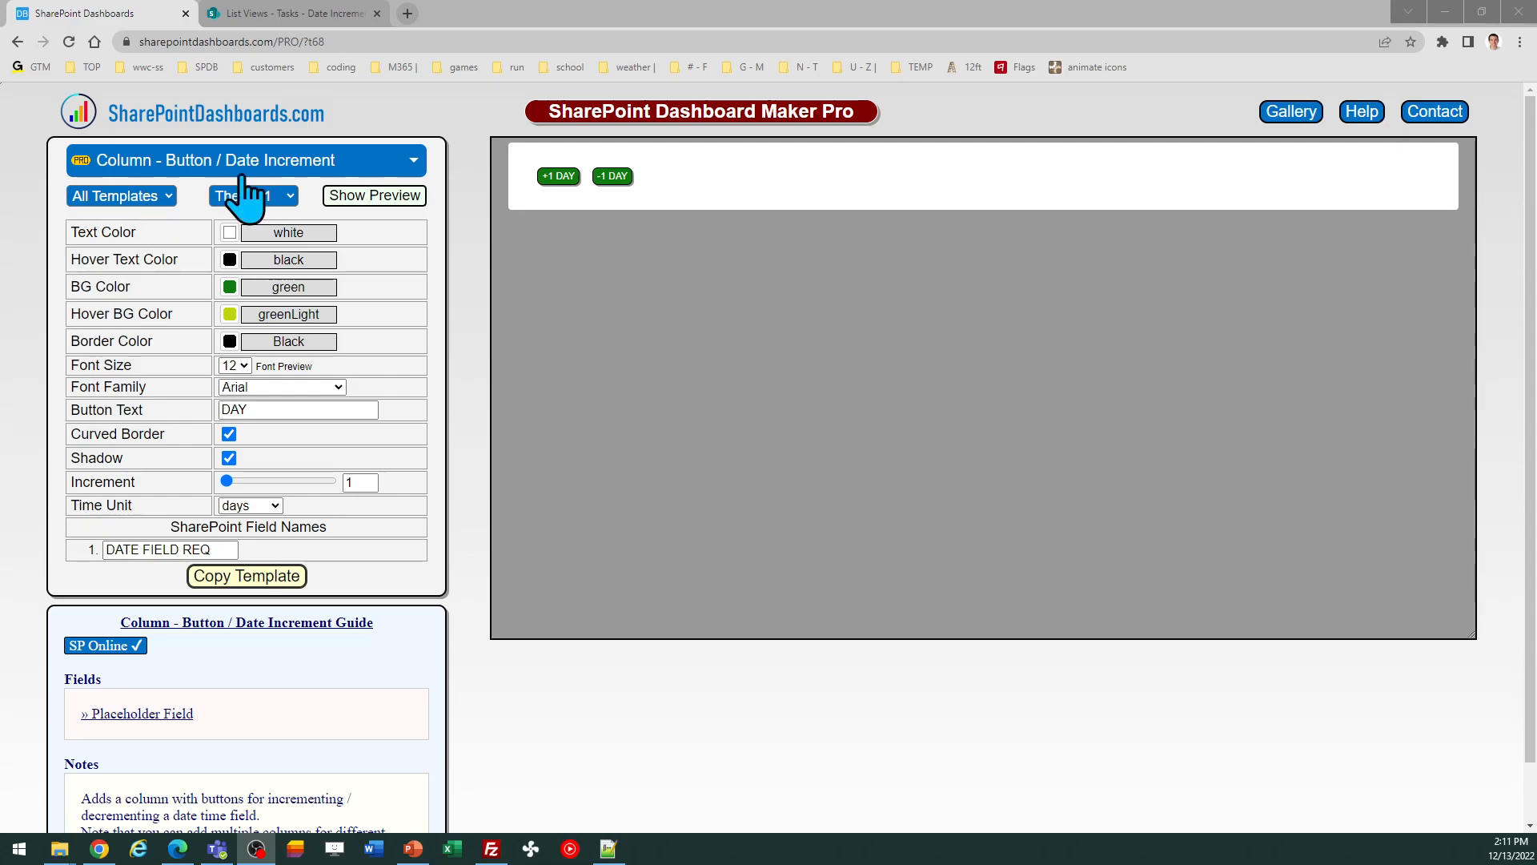
{"action": "left_click", "coordinate": [611, 177]}
{"action": "left_click", "coordinate": [905, 133]}
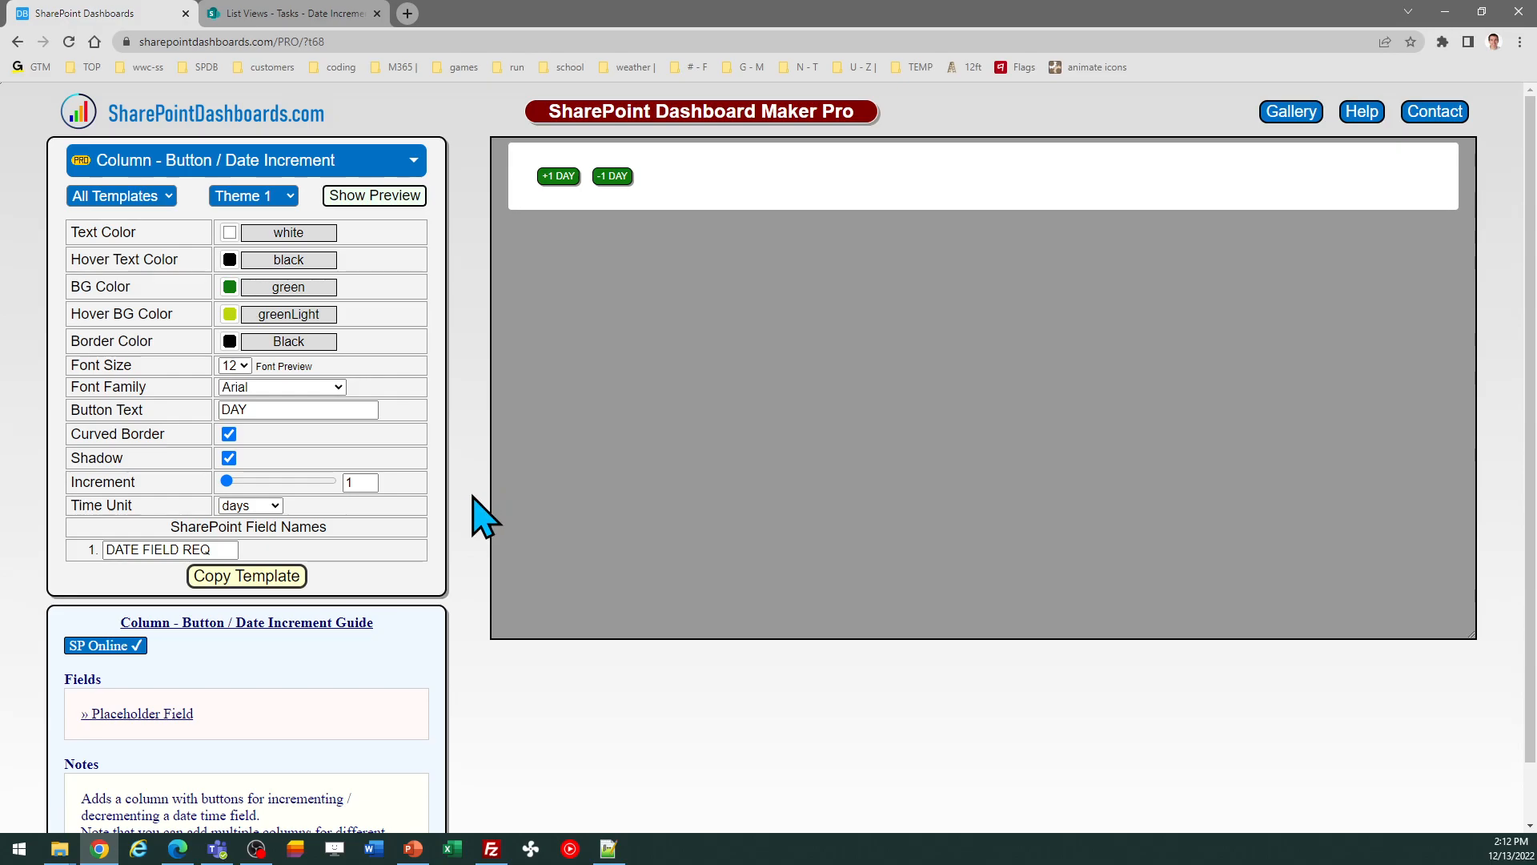
{"action": "left_click", "coordinate": [276, 507]}
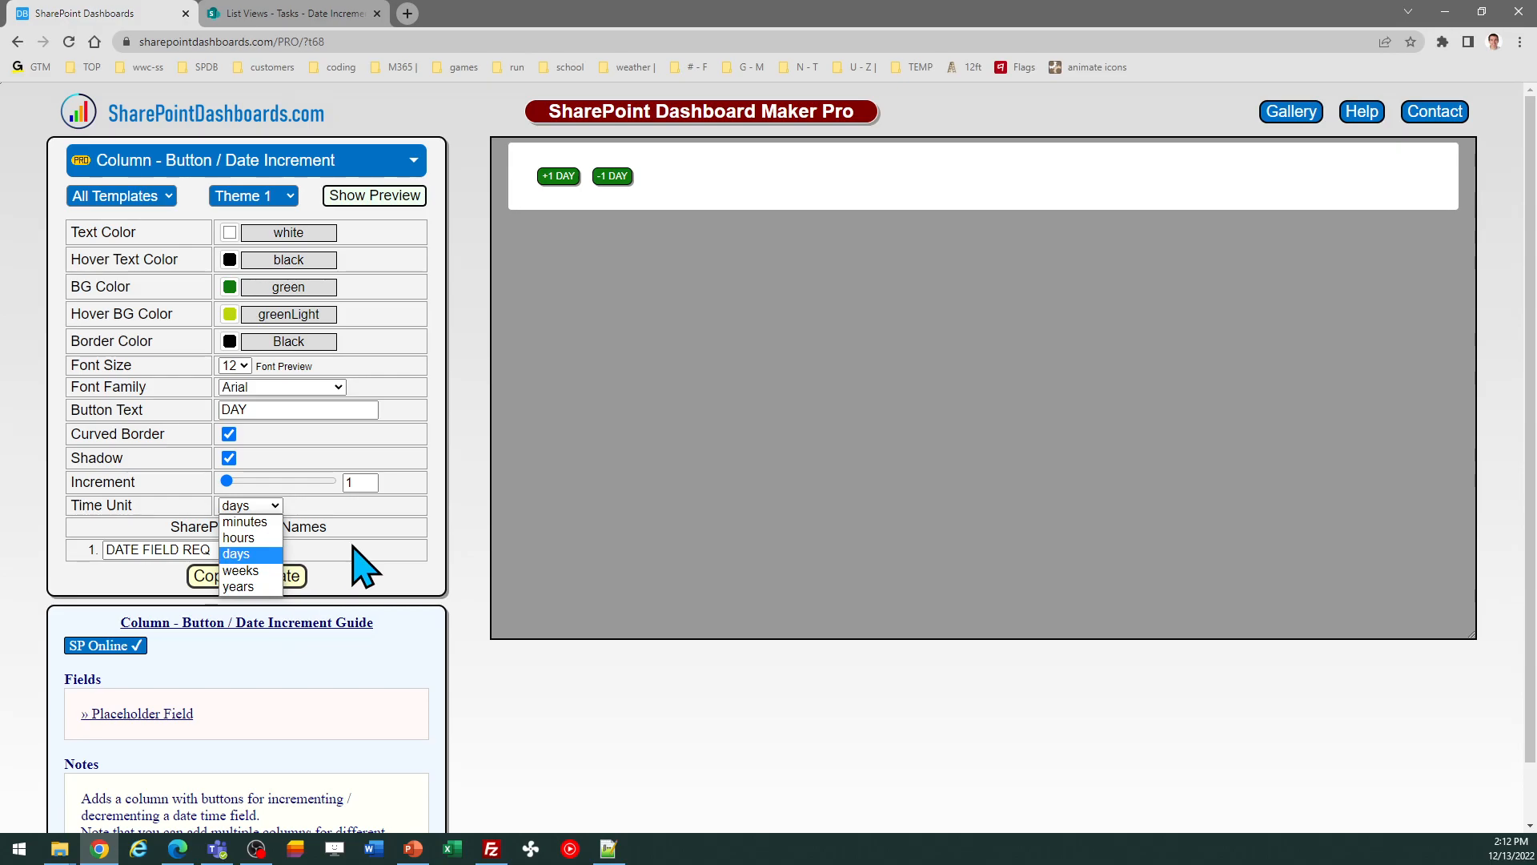
{"action": "left_click", "coordinate": [378, 507]}
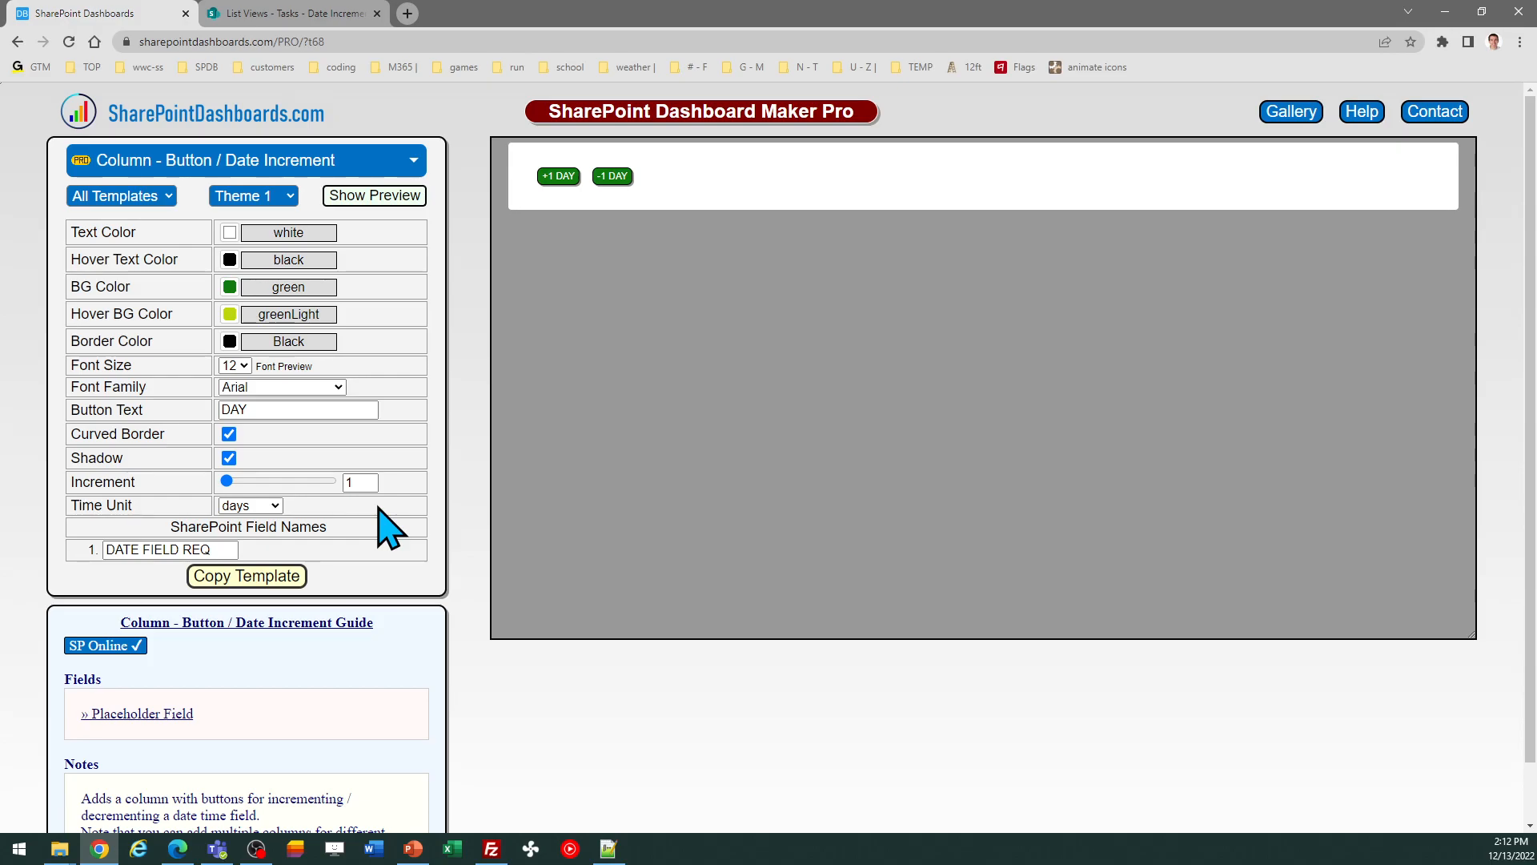
Step: Preview the Theme 2 and Theme 3 presets, returning to Theme 1
{"action": "left_click", "coordinate": [289, 197]}
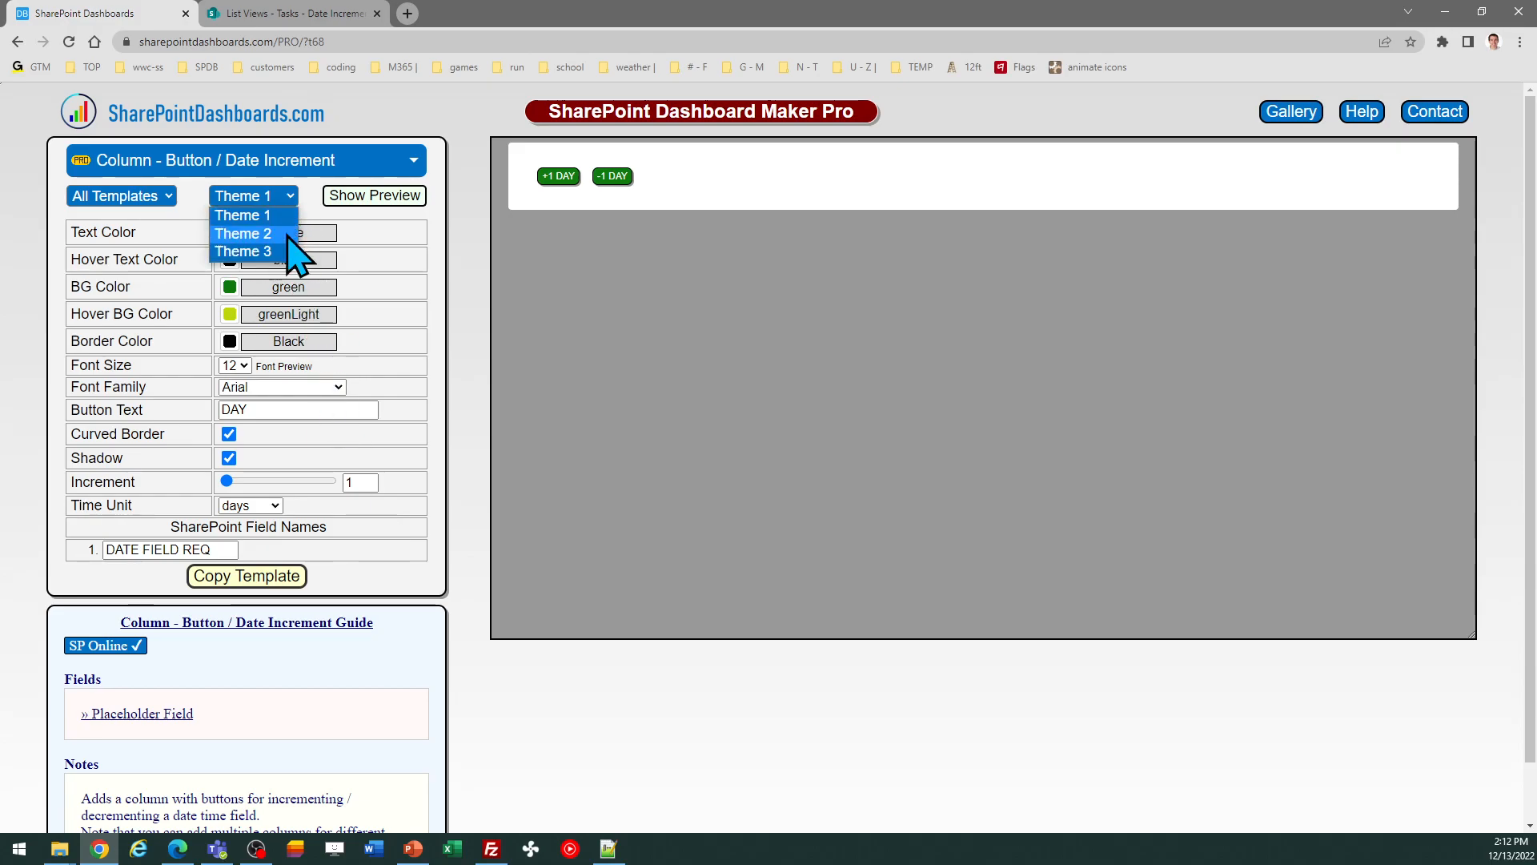
{"action": "left_click", "coordinate": [286, 236]}
{"action": "left_click", "coordinate": [288, 202]}
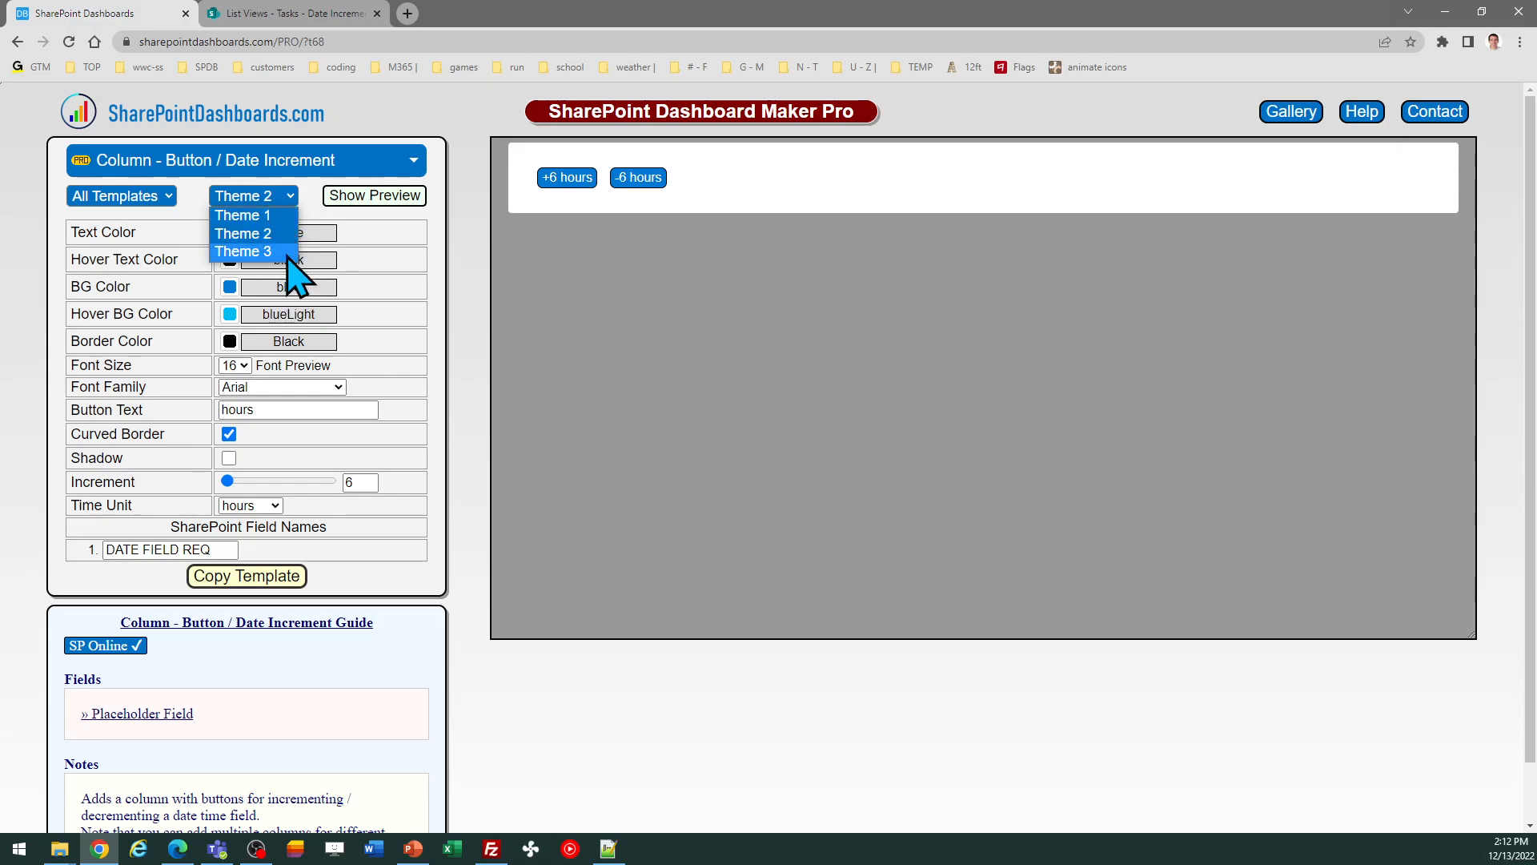
{"action": "left_click", "coordinate": [287, 252]}
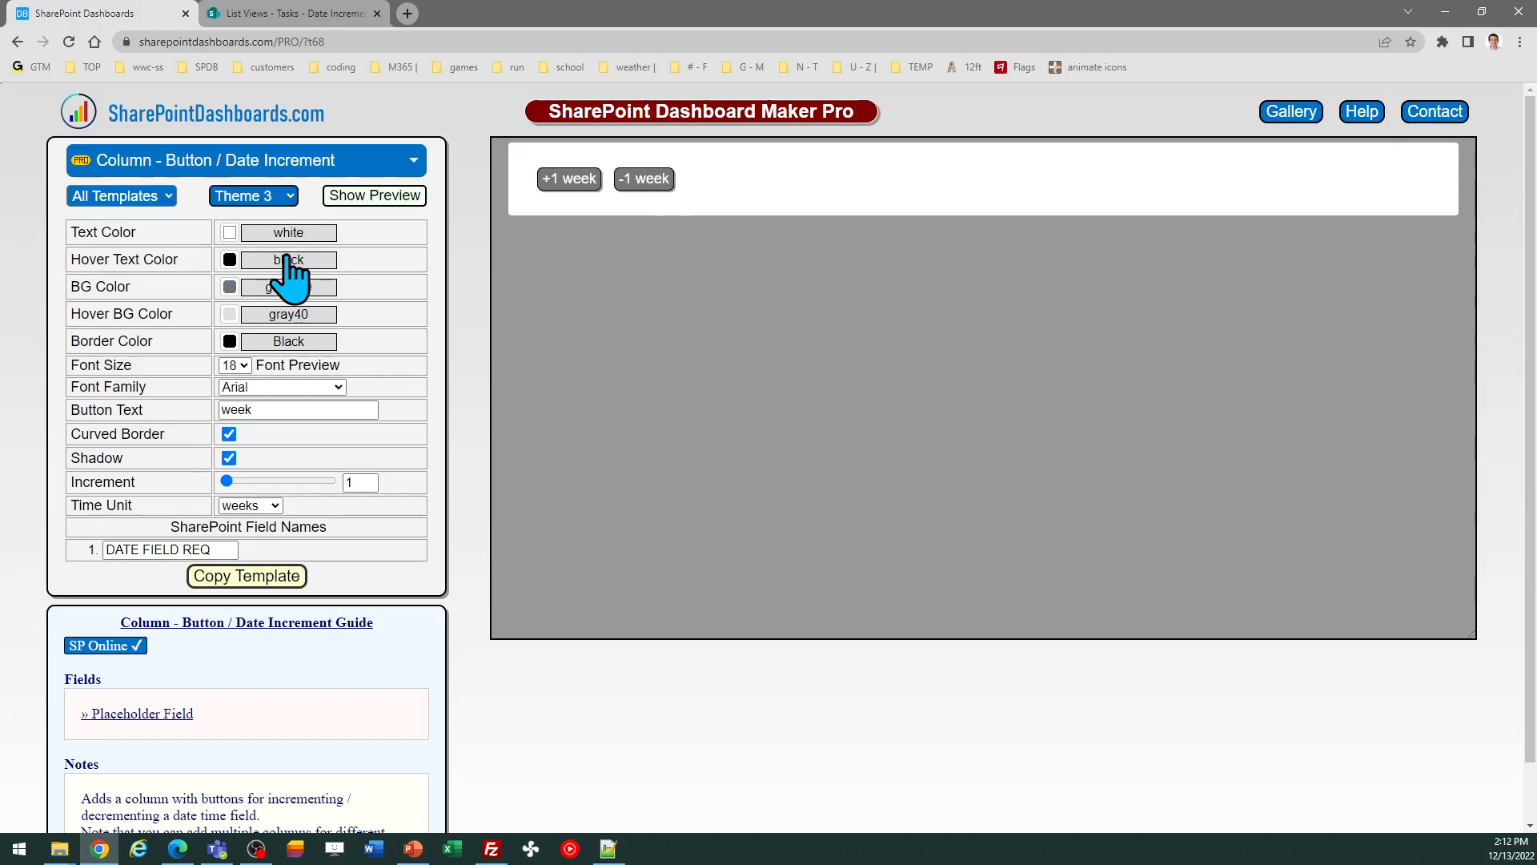
{"action": "left_click", "coordinate": [287, 200]}
{"action": "left_click", "coordinate": [286, 218]}
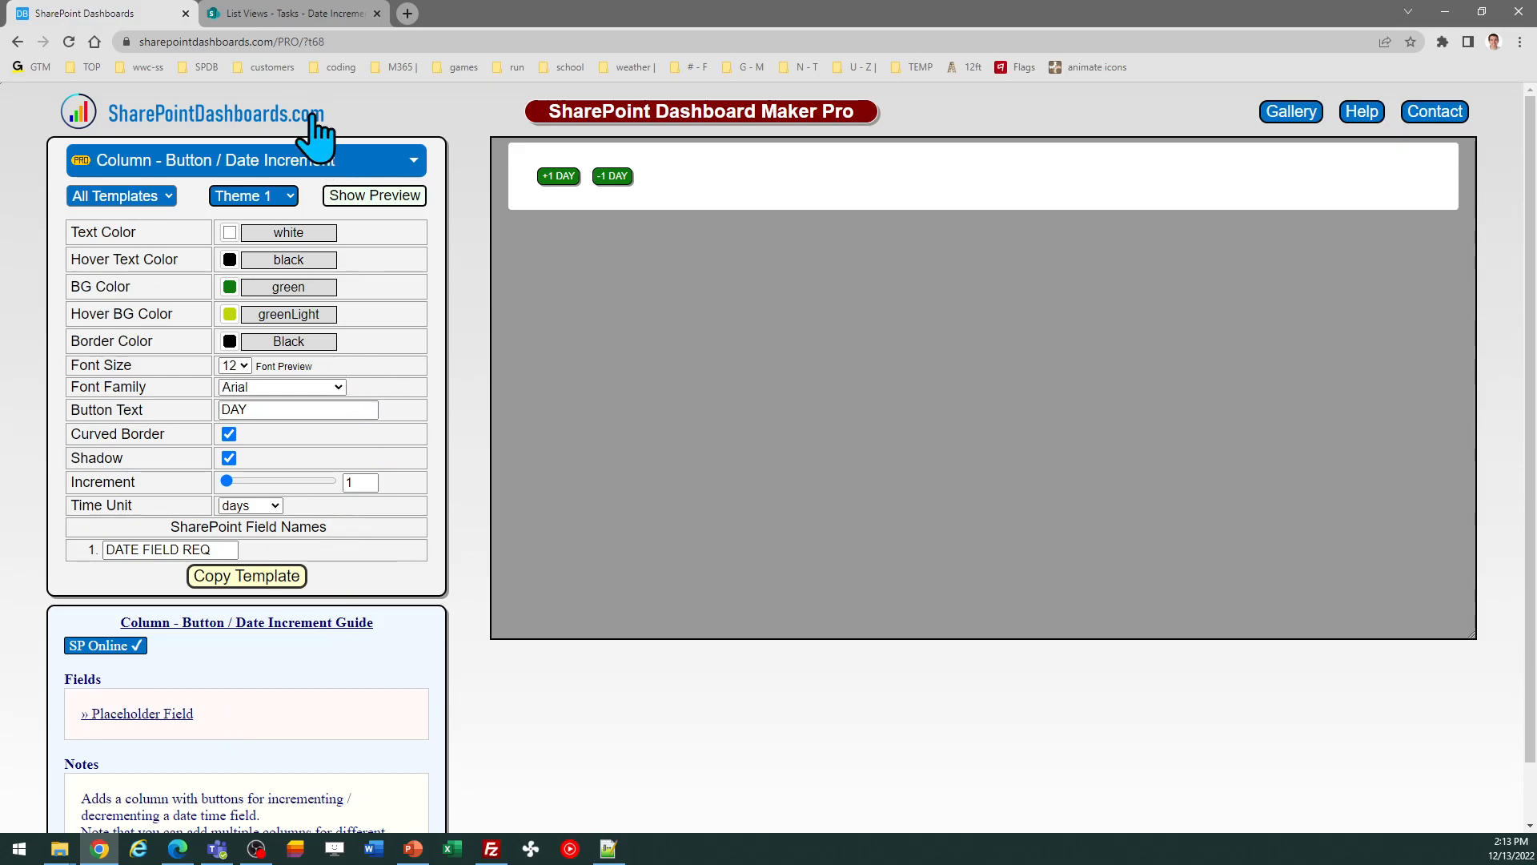
Step: Set the template's SharePoint field name to CheckDate2 after checking the list's column names
{"action": "left_click", "coordinate": [317, 15]}
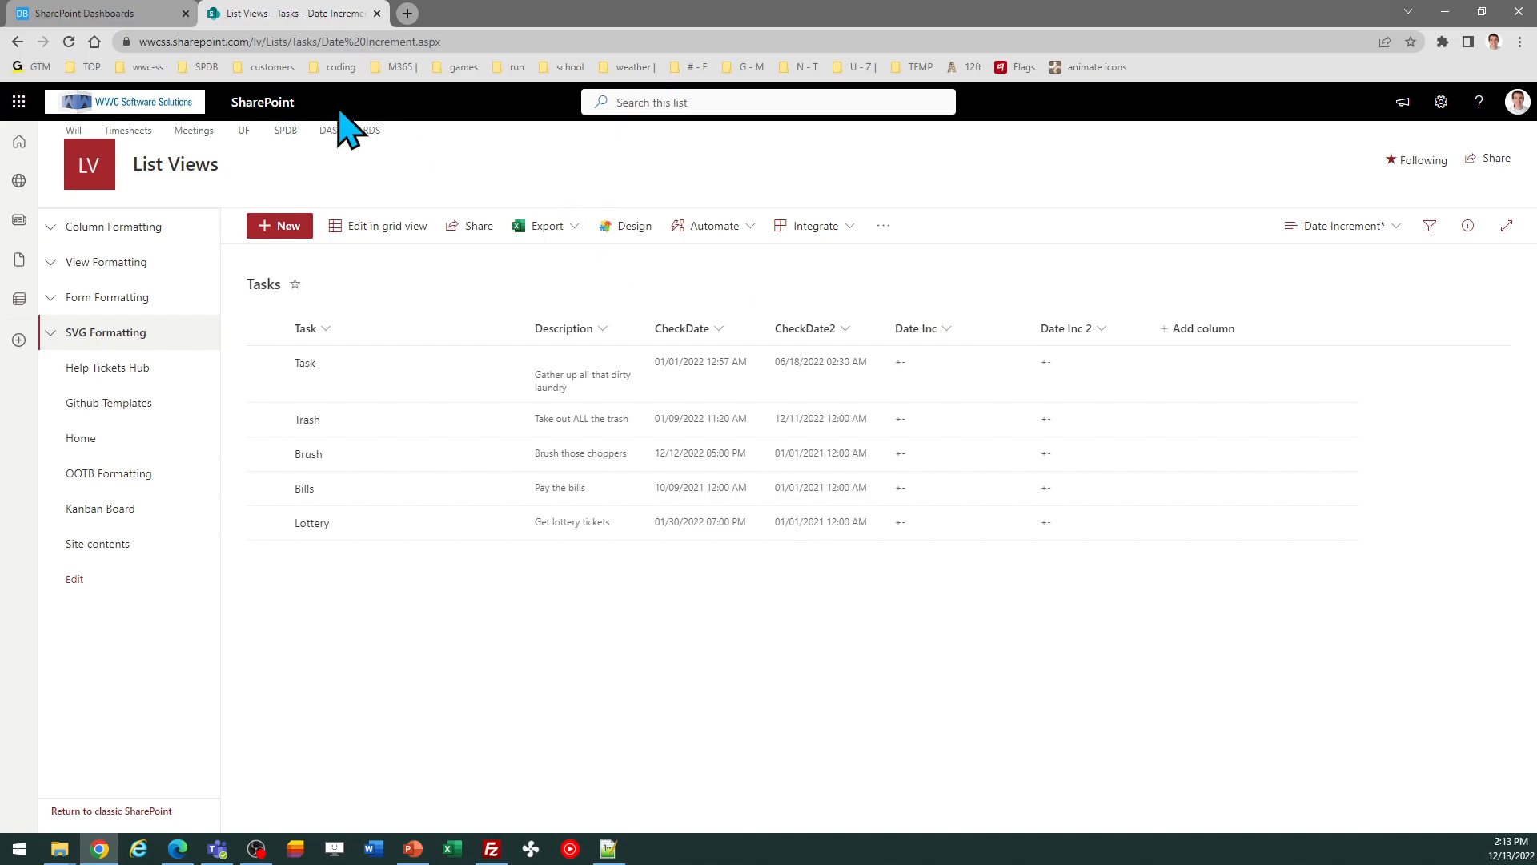
{"action": "left_click", "coordinate": [124, 14]}
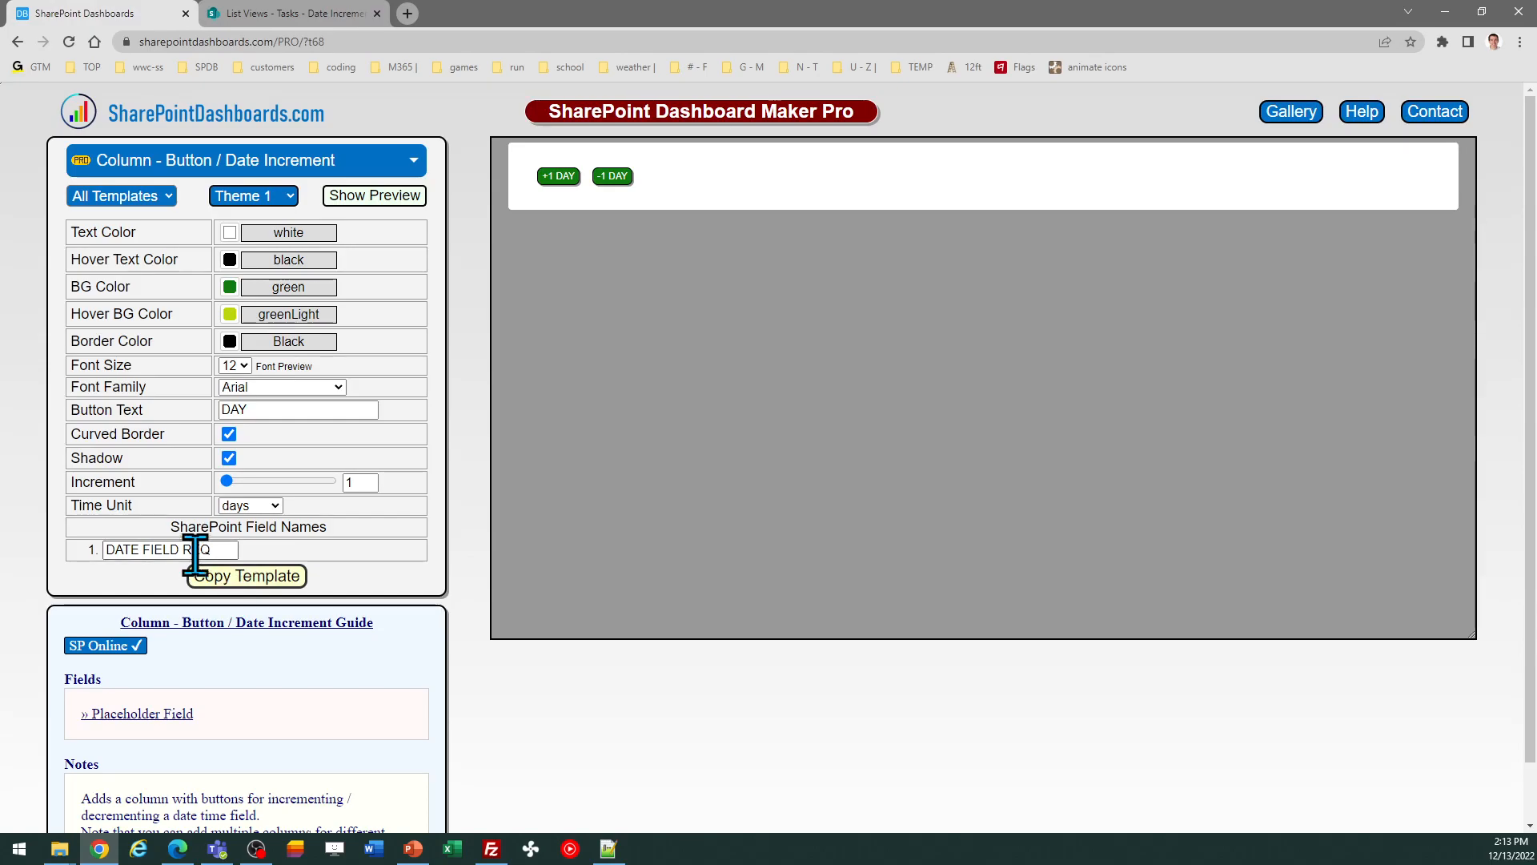
{"action": "left_click_drag", "start_coordinate": [218, 549], "coordinate": [84, 553]}
{"action": "type", "text": "C"}
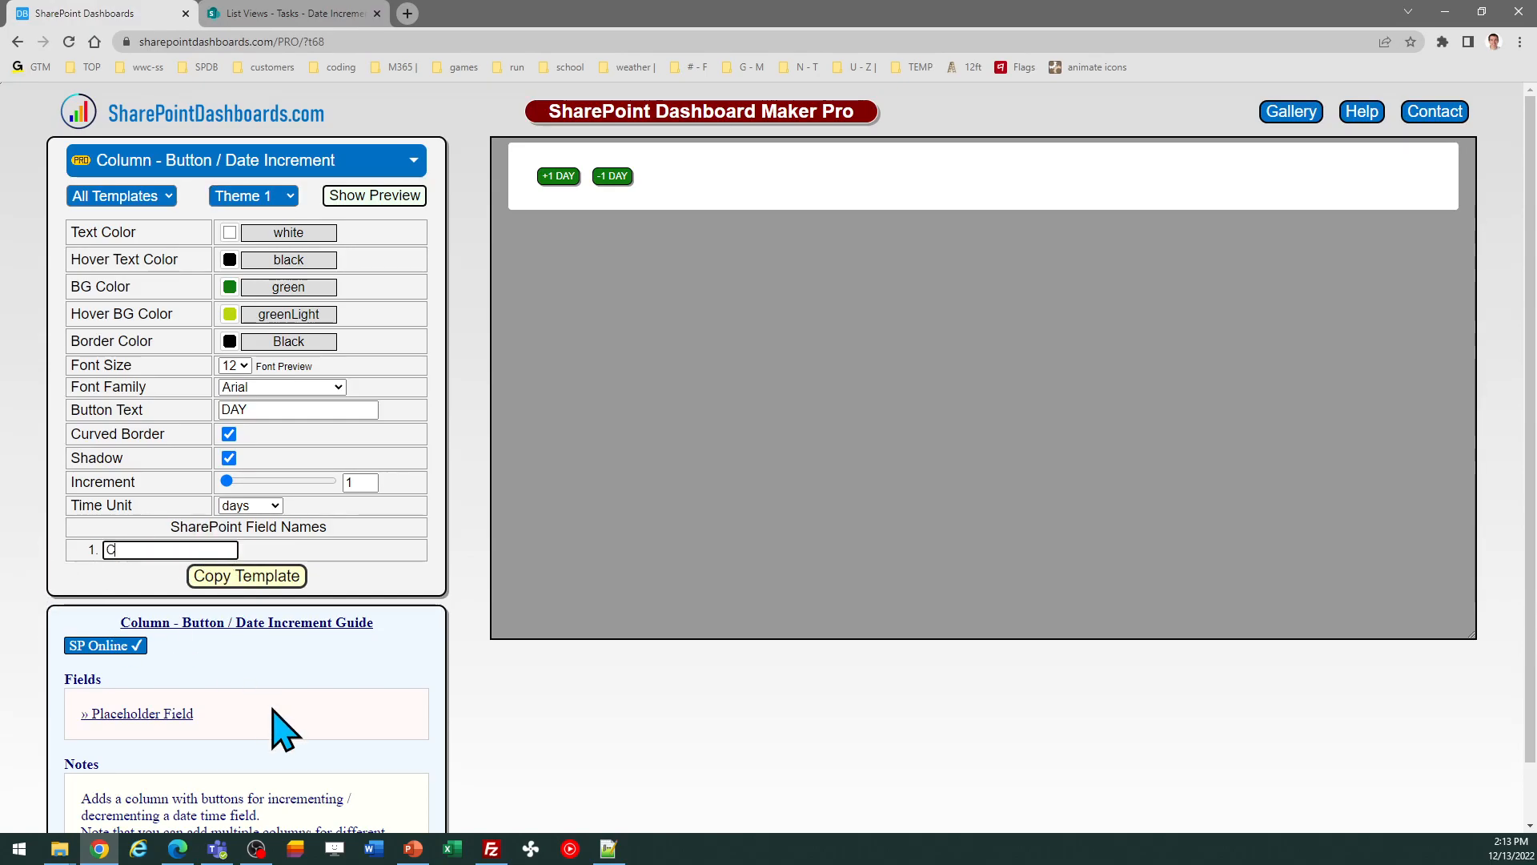
{"action": "type", "text": "heckDate2"}
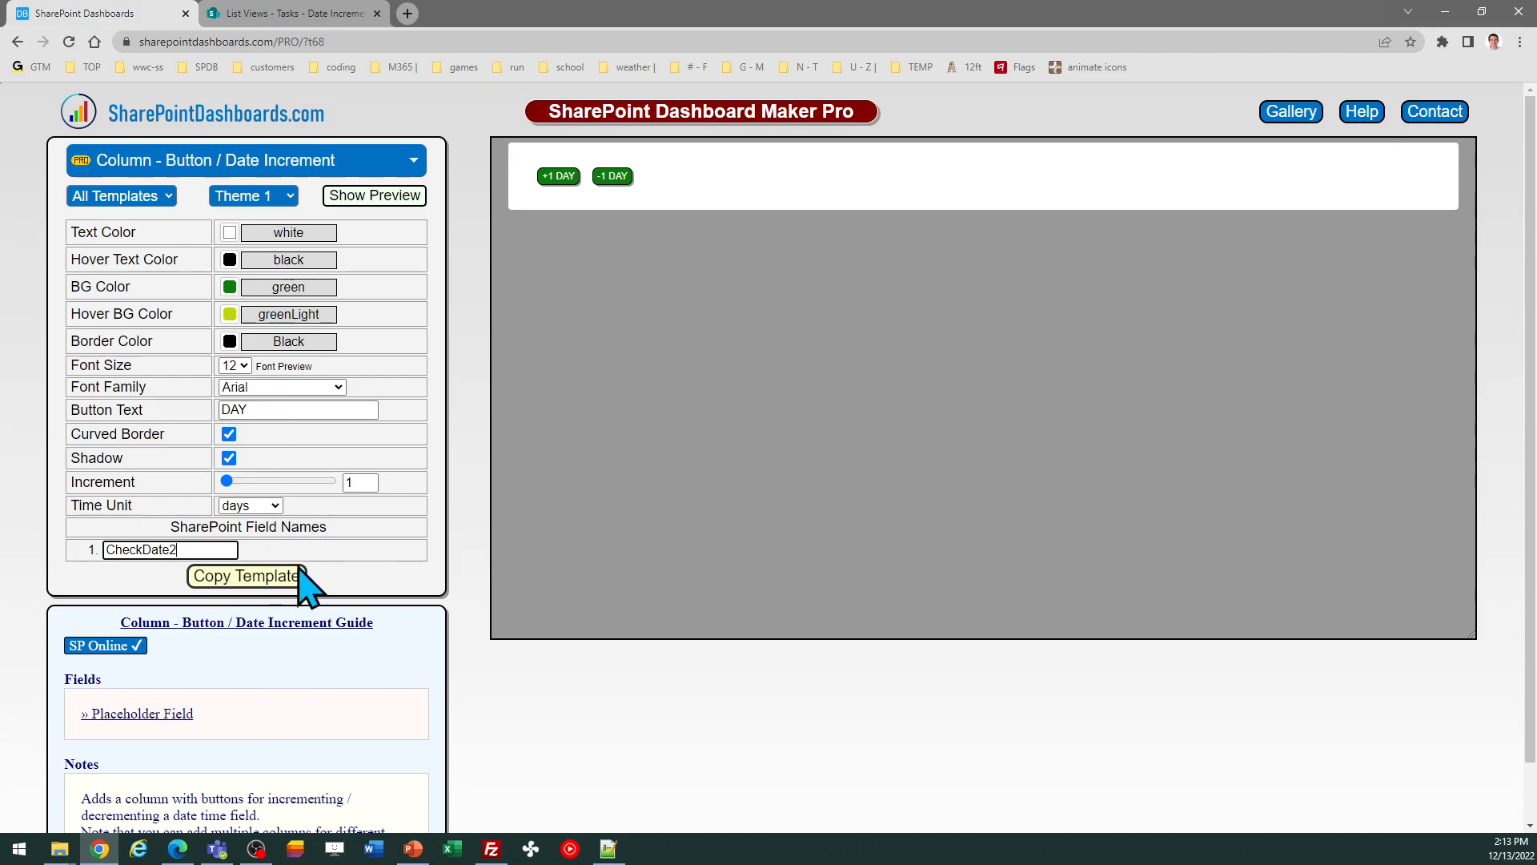
Step: Copy the generated template and dismiss the instructions dialog
{"action": "left_click", "coordinate": [257, 577]}
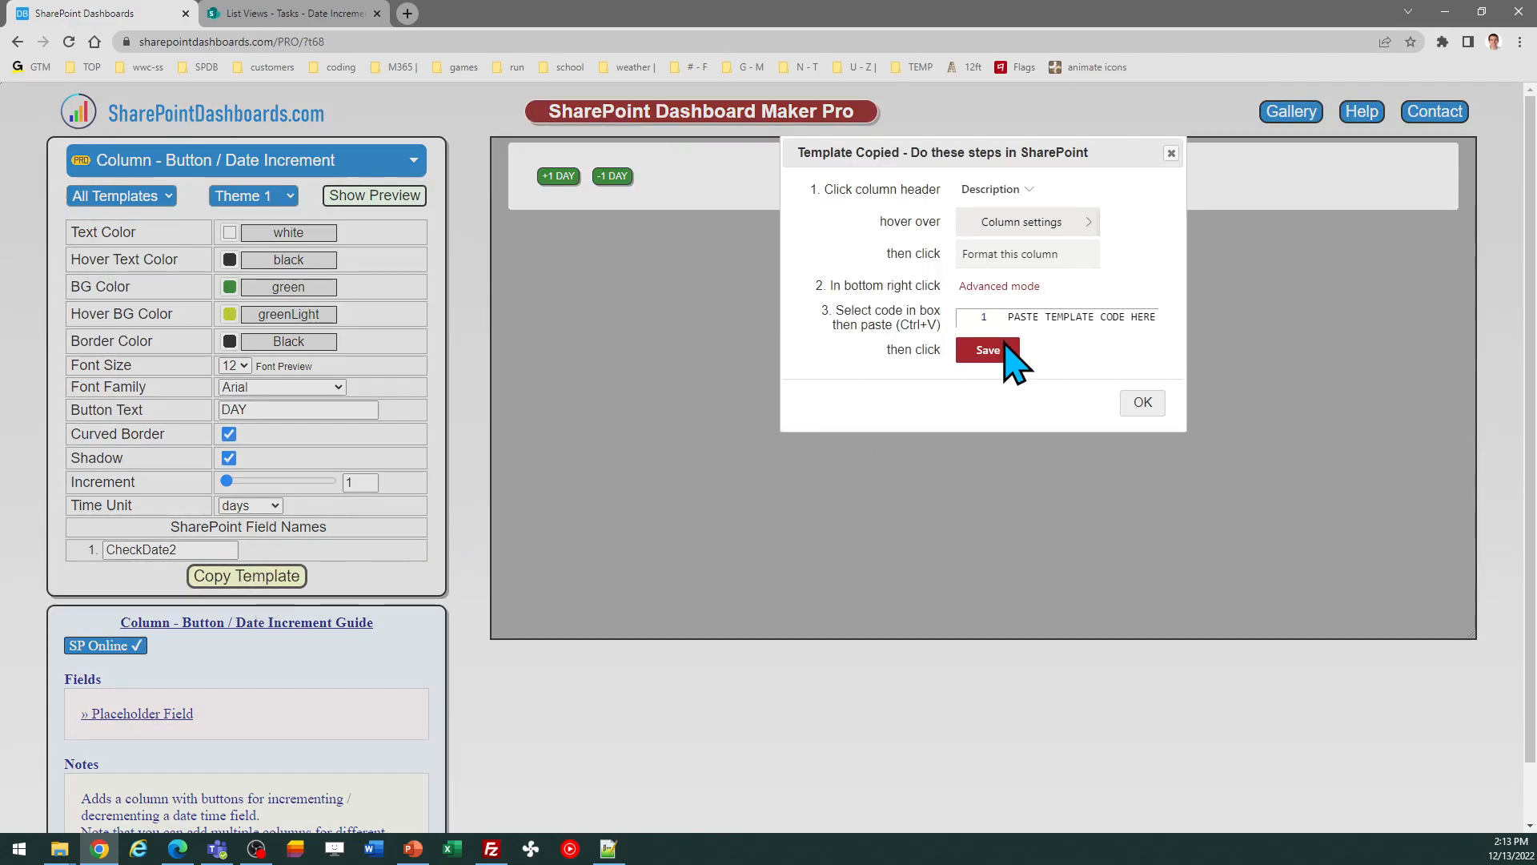
{"action": "left_click", "coordinate": [1142, 406]}
Step: Replace the Date Inc column's formatting JSON with the copied template in advanced mode, save it, and close the panel
{"action": "left_click", "coordinate": [328, 14]}
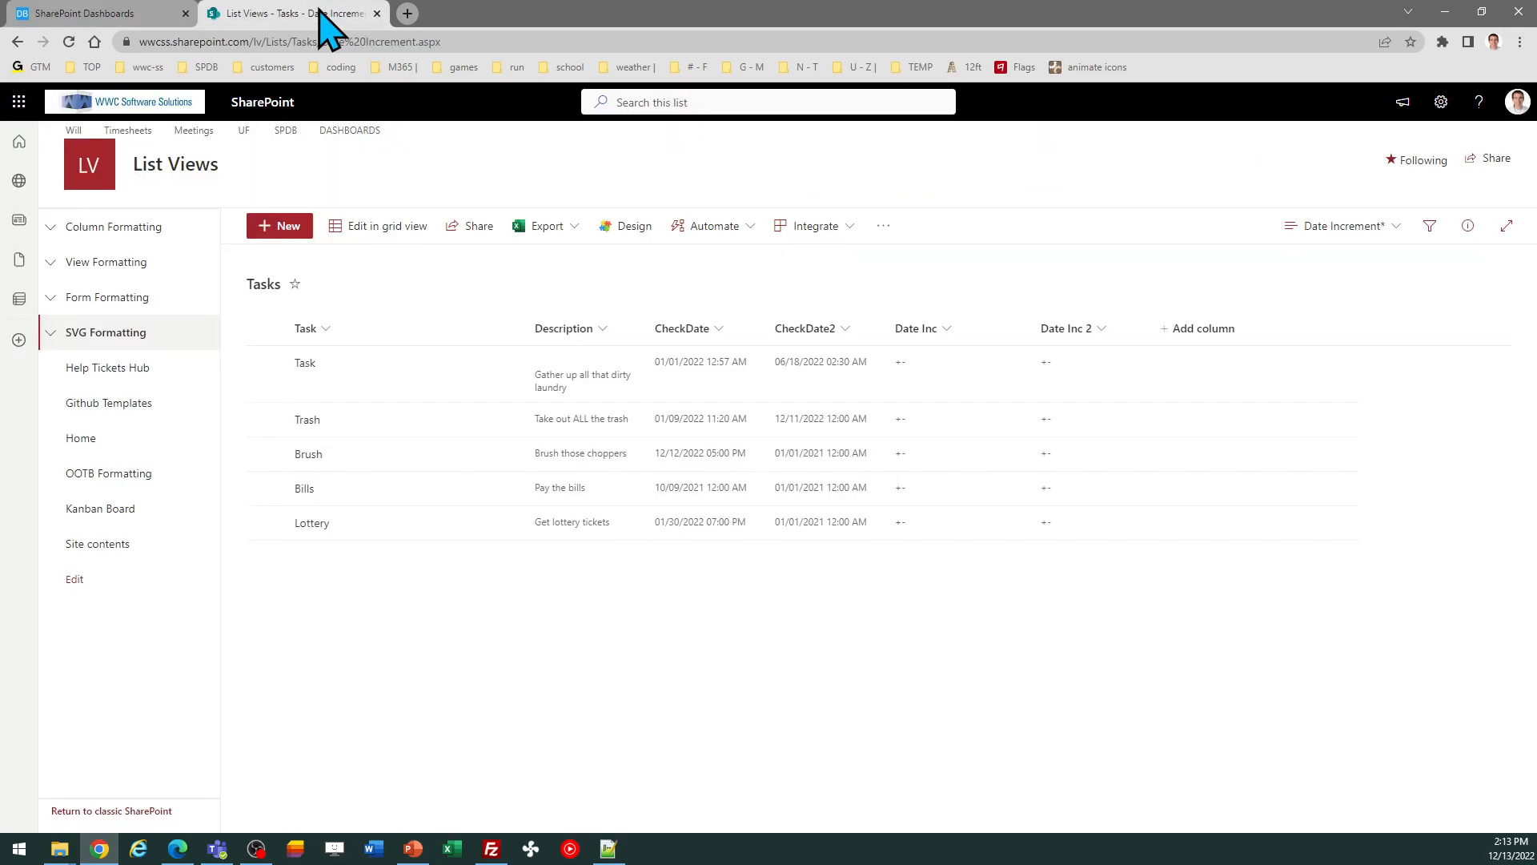
{"action": "left_click", "coordinate": [951, 332]}
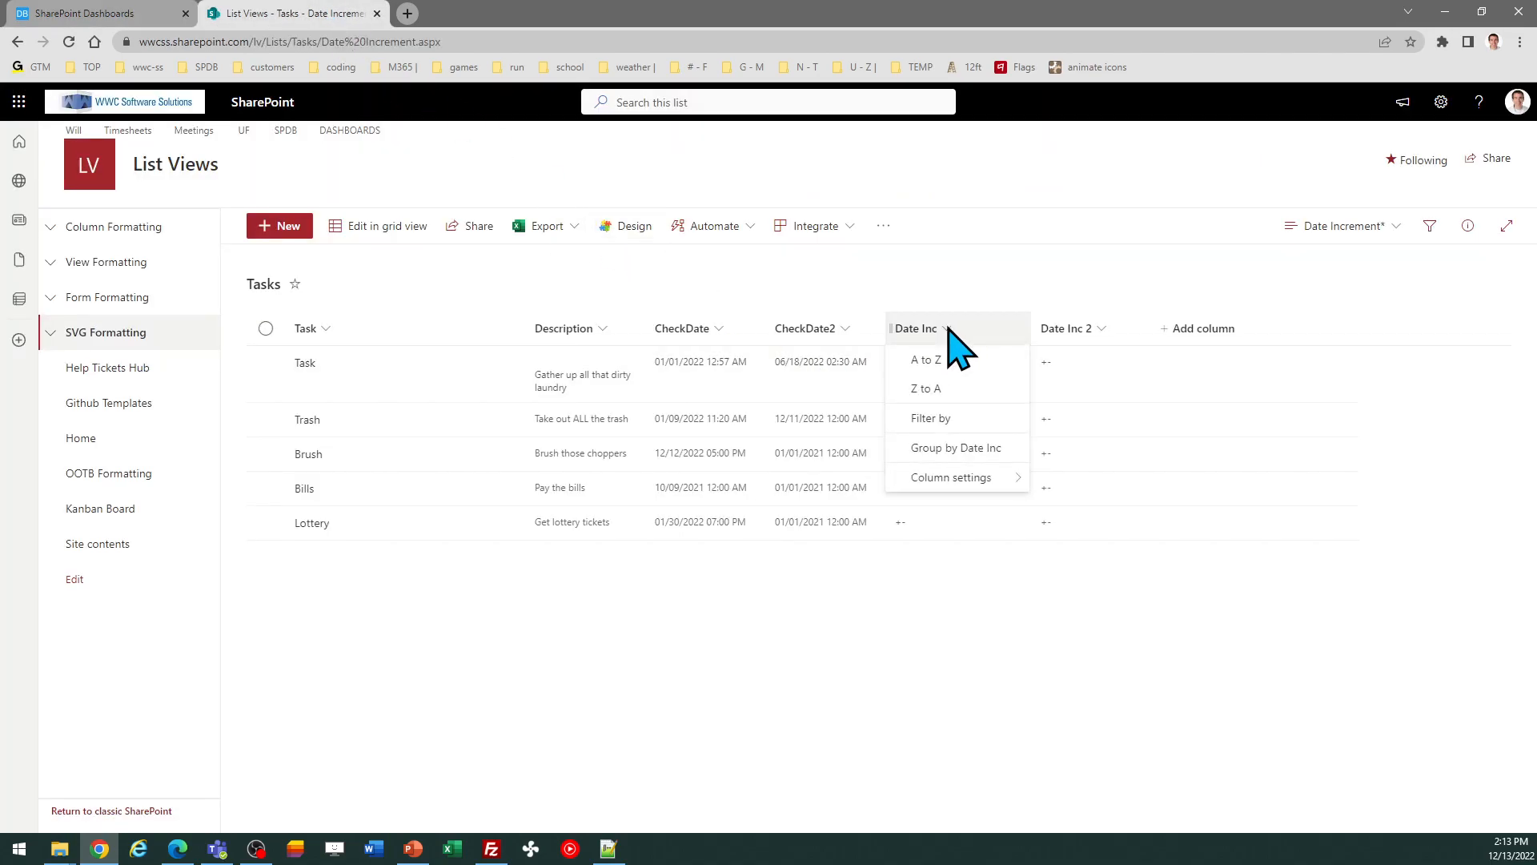
{"action": "mouse_move", "coordinate": [959, 478]}
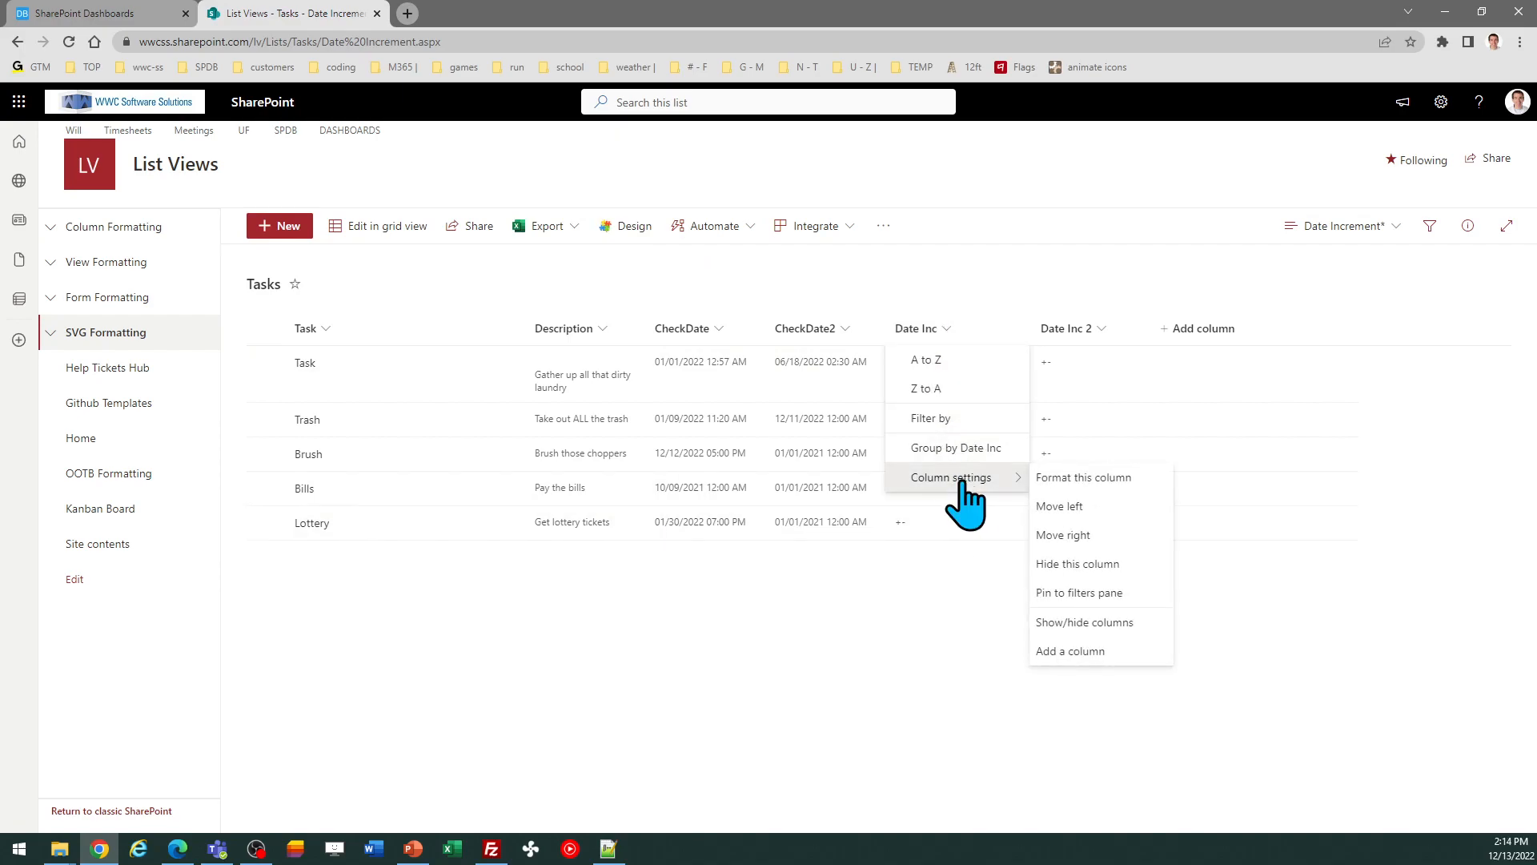
{"action": "left_click", "coordinate": [1060, 485]}
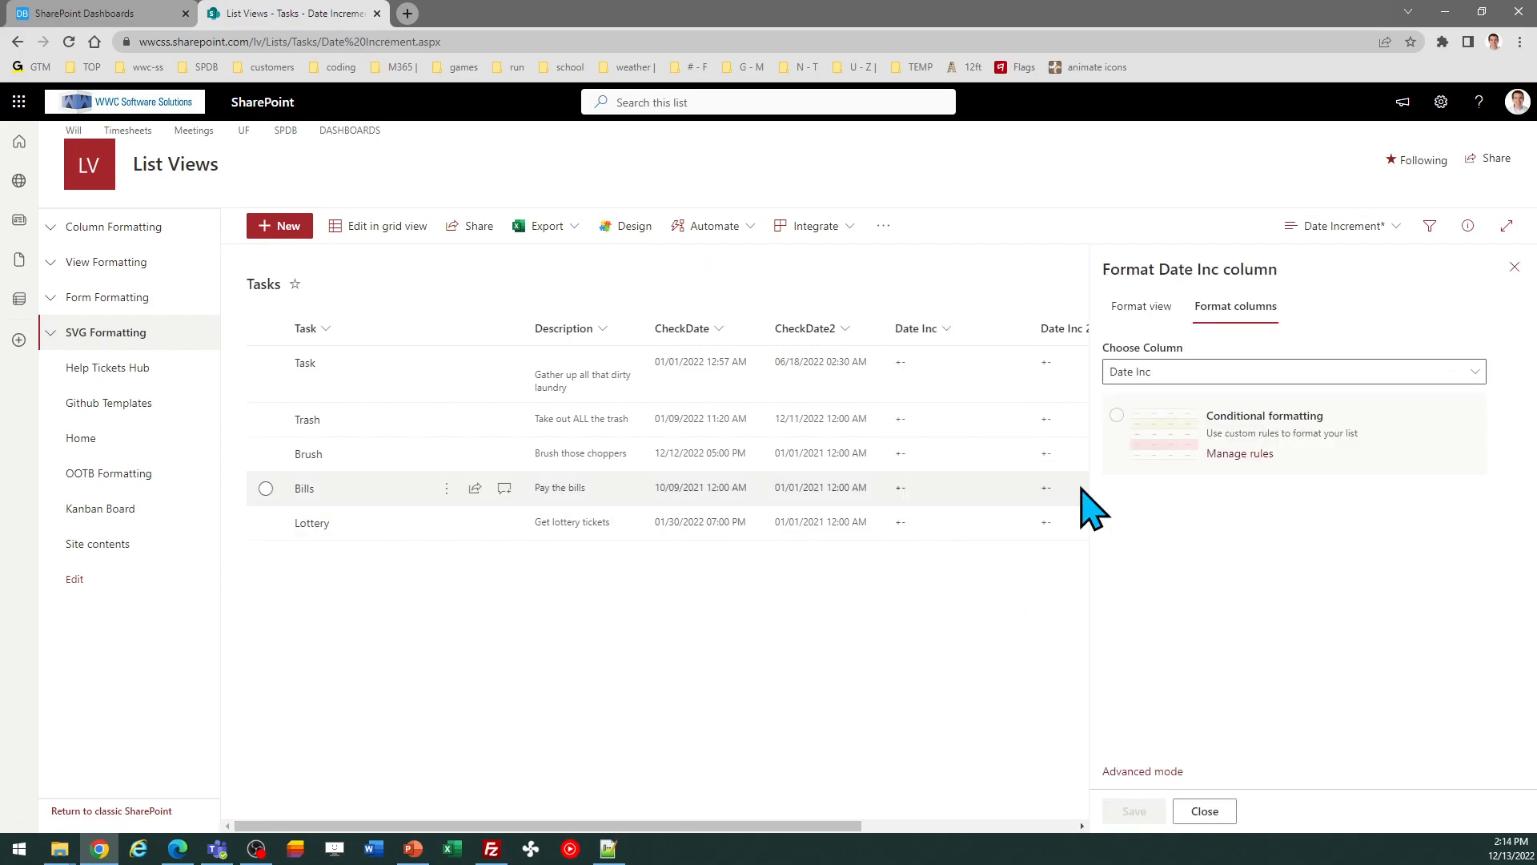
{"action": "left_click", "coordinate": [1135, 764]}
{"action": "left_click", "coordinate": [1246, 566]}
{"action": "key", "text": "ctrl+a"}
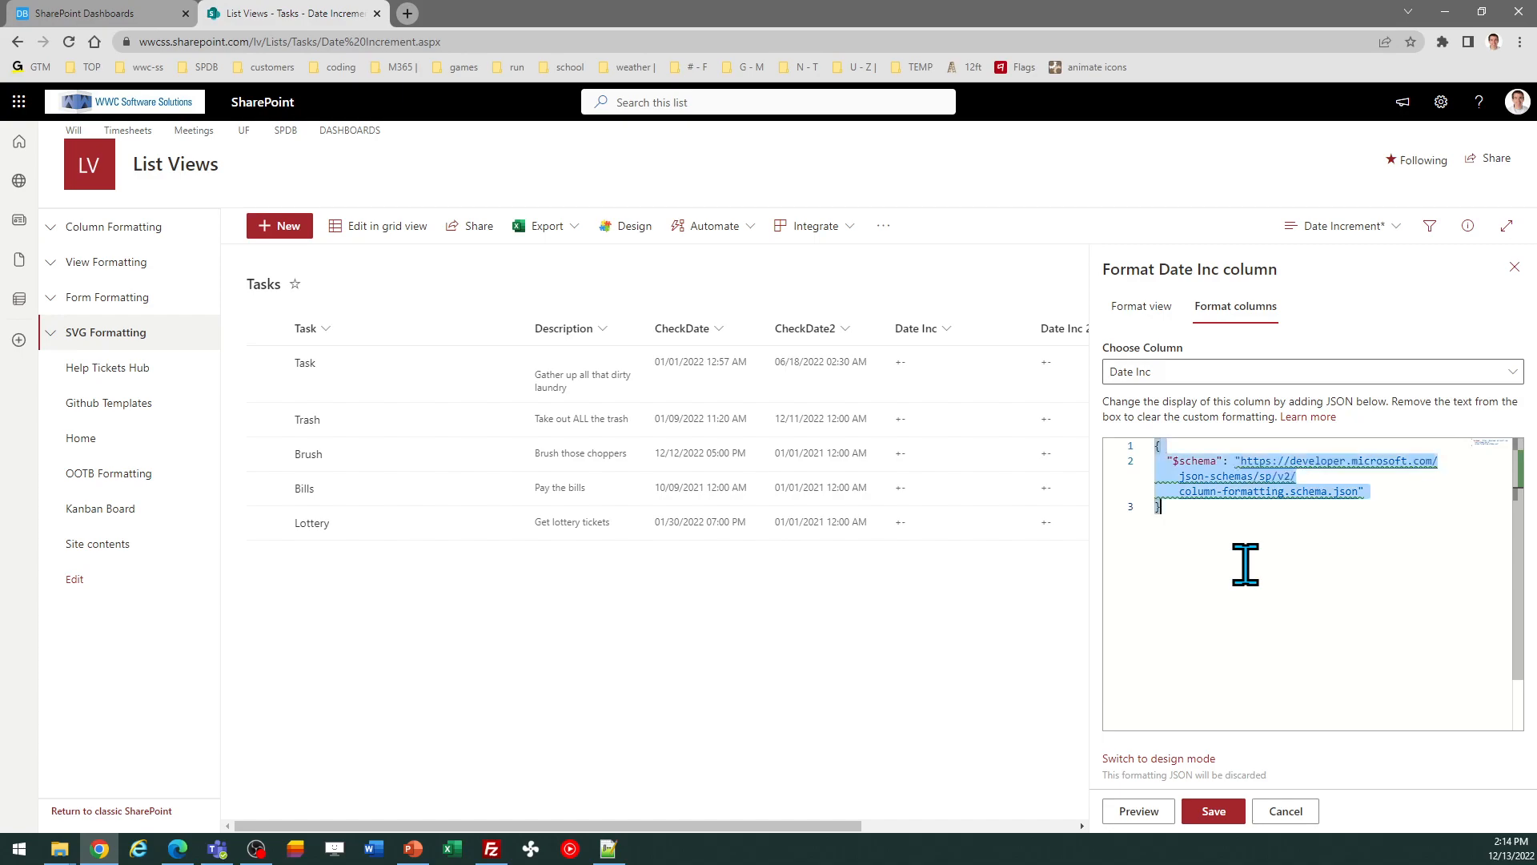
{"action": "key", "text": "ctrl+v"}
{"action": "left_click", "coordinate": [1214, 811]}
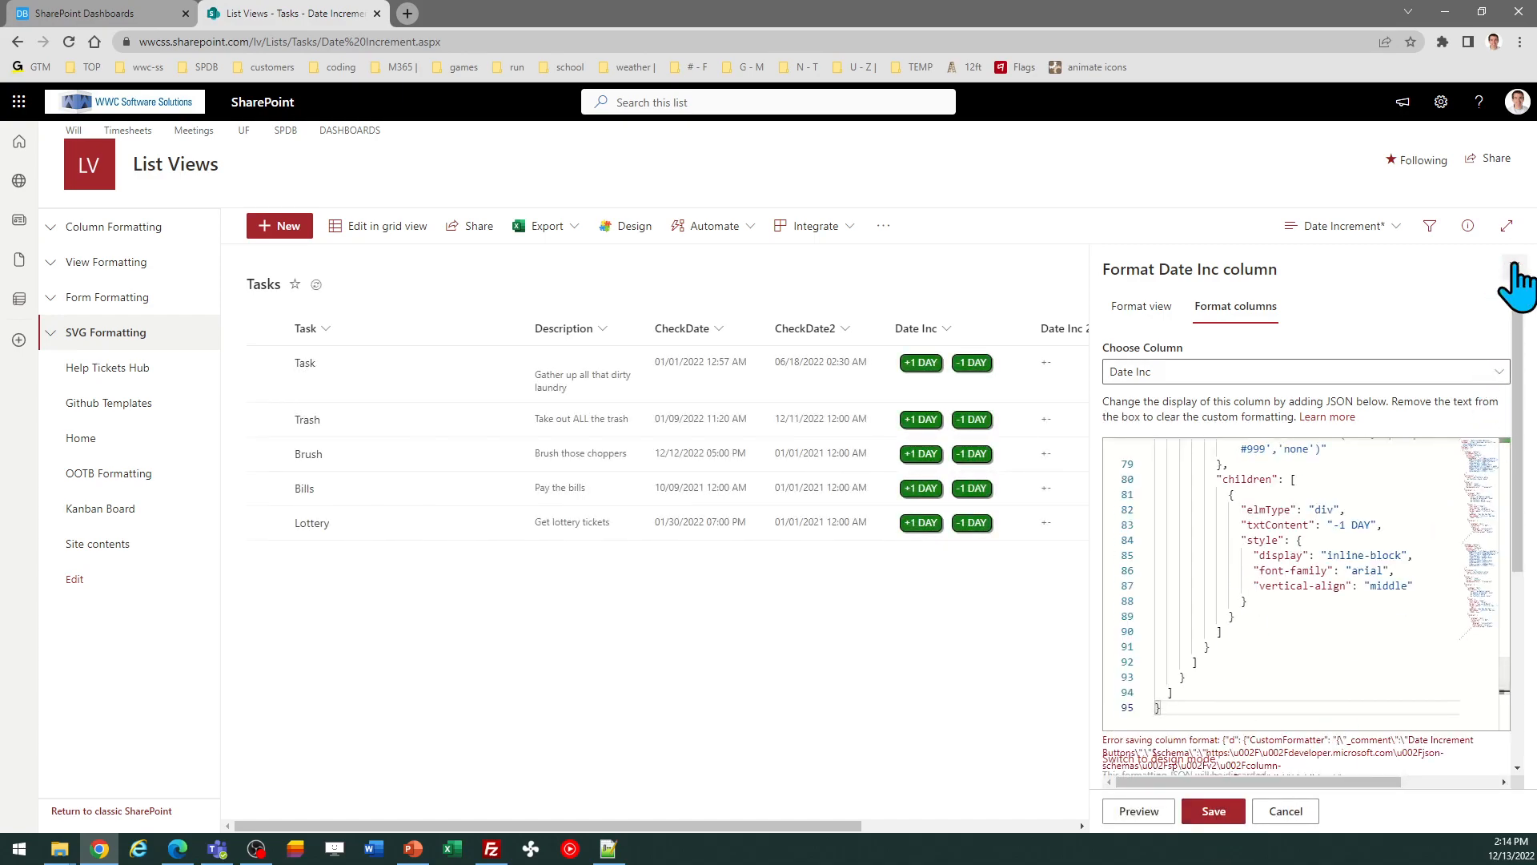
{"action": "left_click", "coordinate": [1513, 267]}
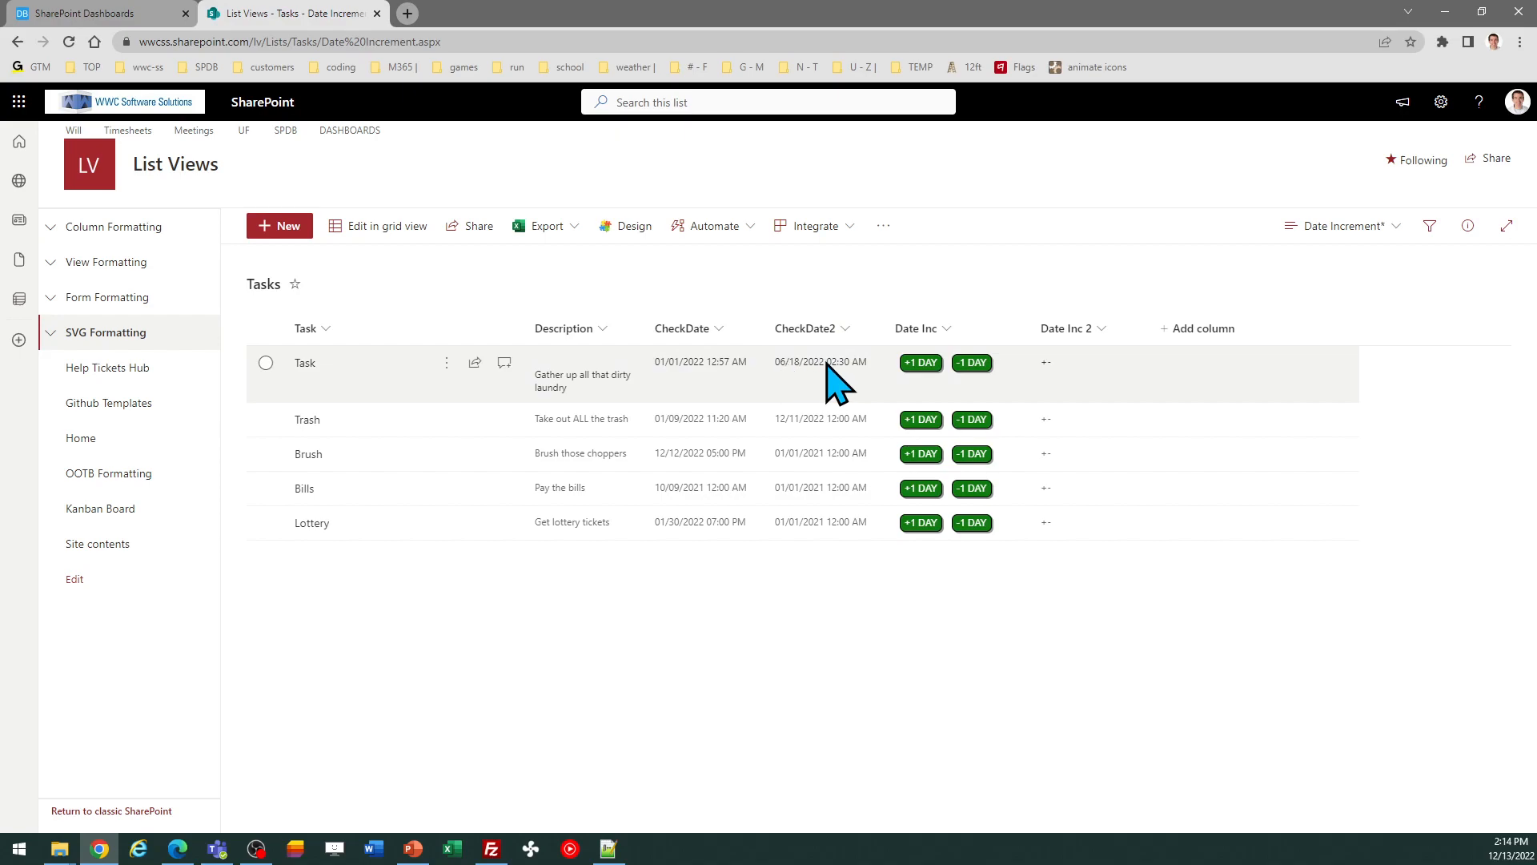
Step: Test the Task row's +1 DAY and -1 DAY buttons to change its CheckDate2 value
{"action": "left_click", "coordinate": [921, 366]}
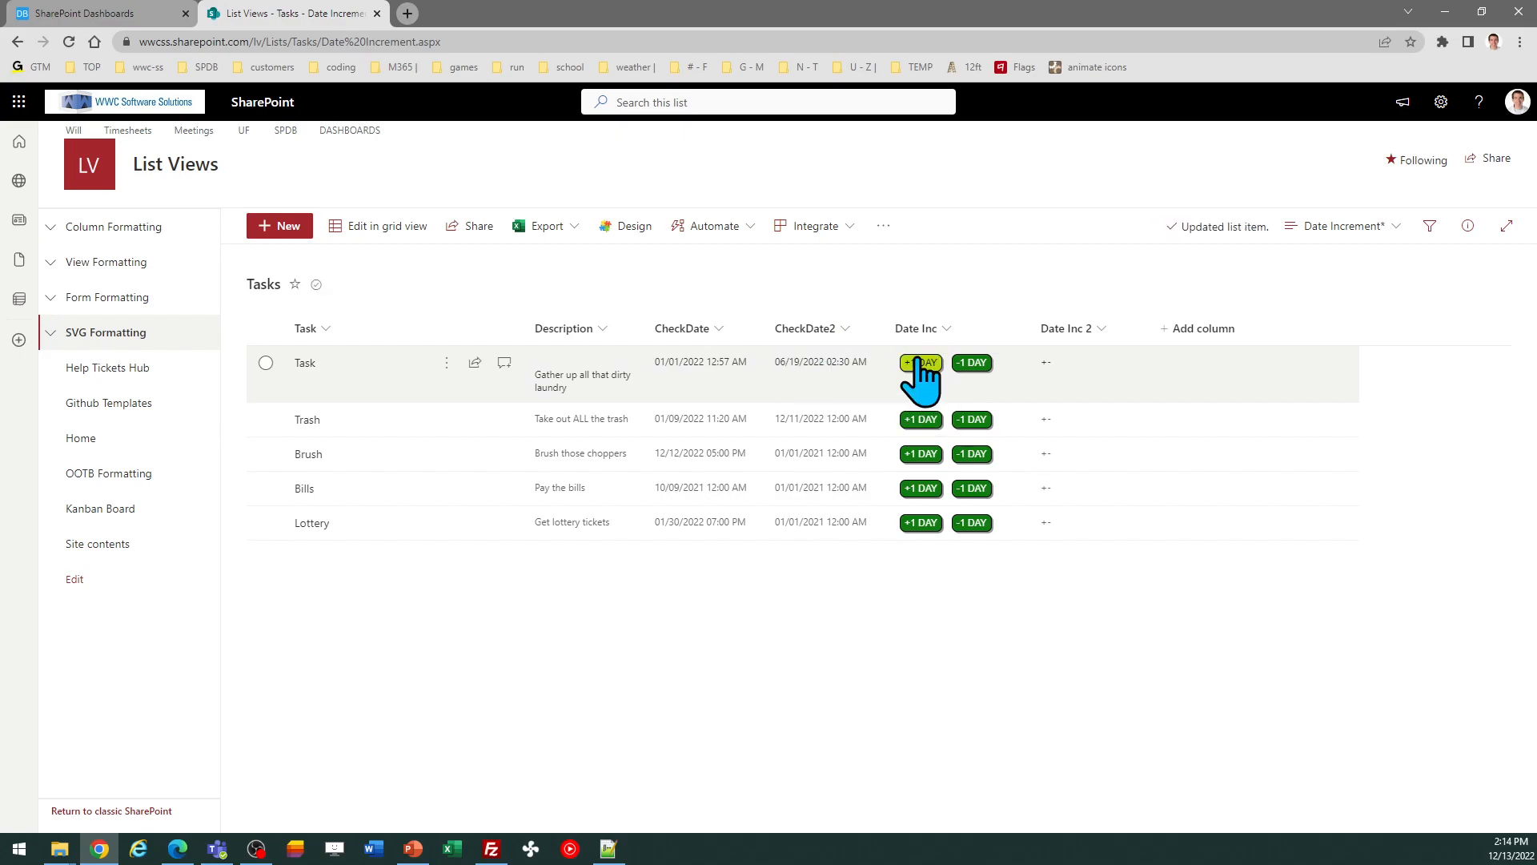
{"action": "left_click", "coordinate": [919, 367]}
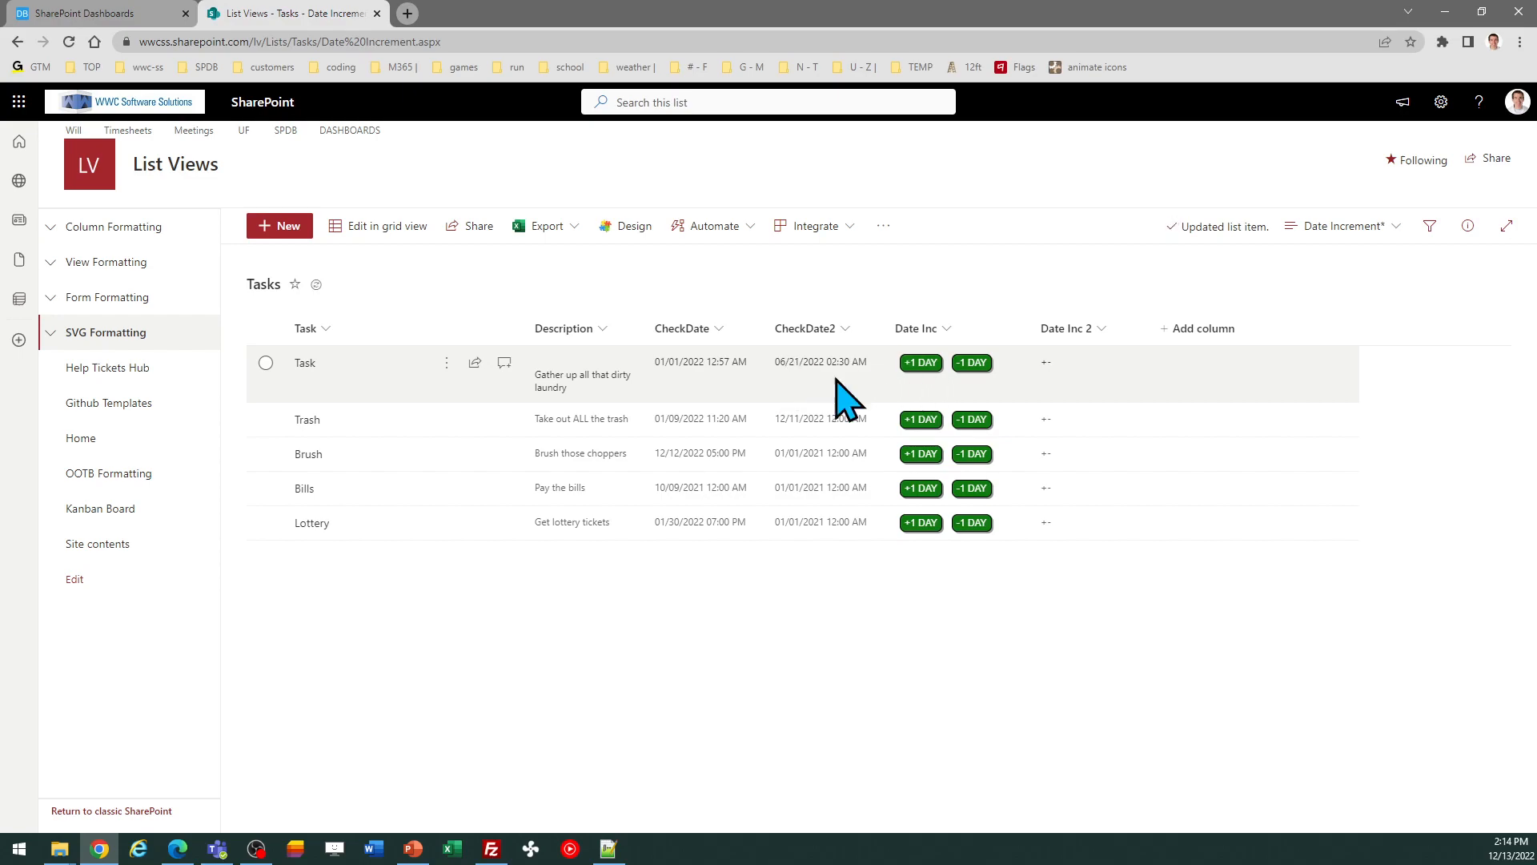
{"action": "left_click", "coordinate": [913, 365]}
{"action": "left_click", "coordinate": [914, 364]}
{"action": "left_click", "coordinate": [972, 364]}
{"action": "left_click", "coordinate": [972, 364]}
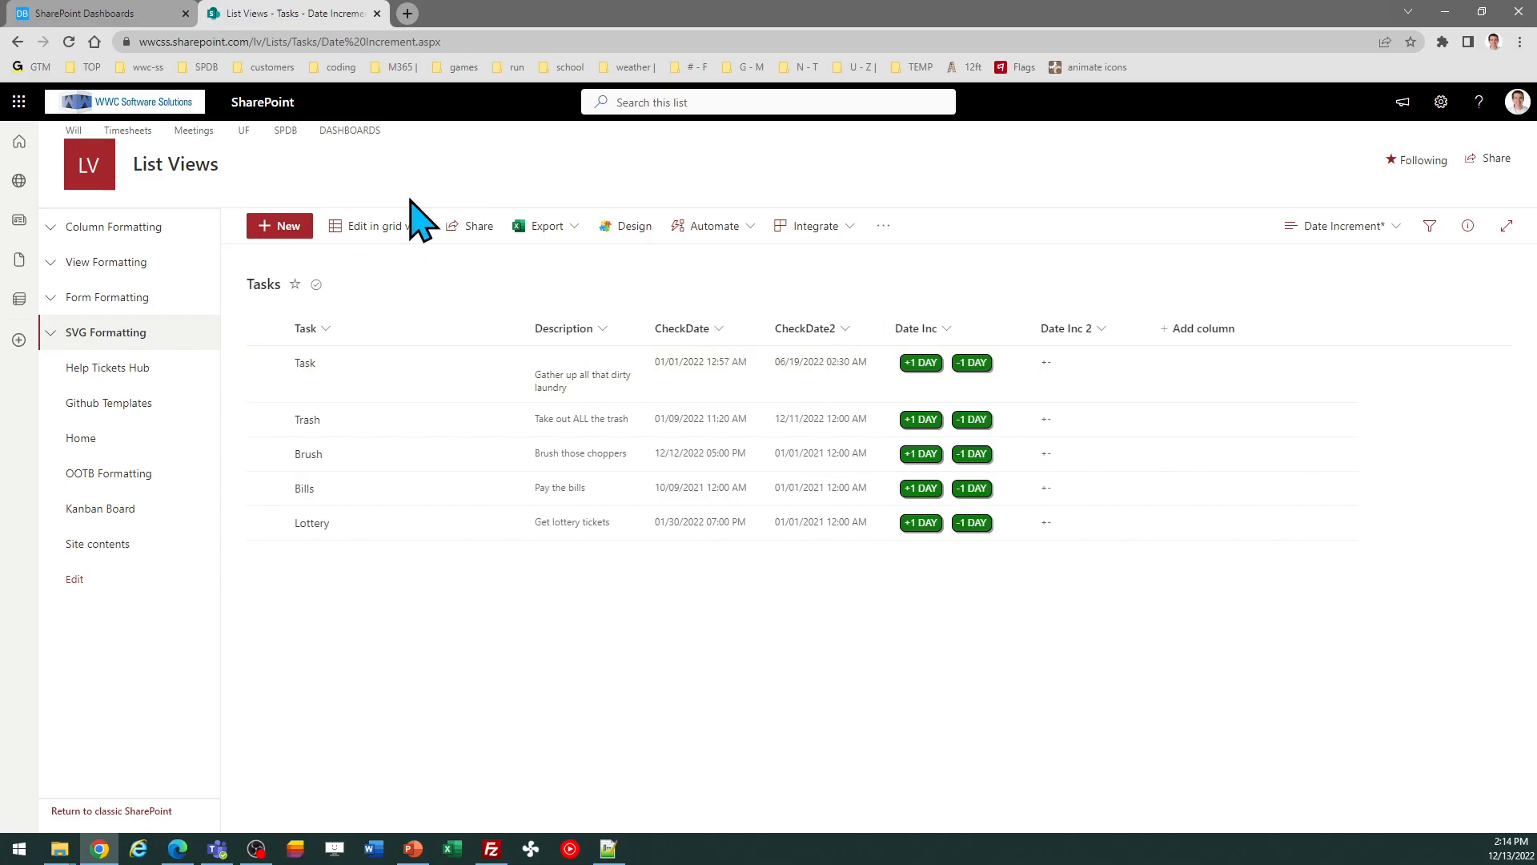
Step: Return to the template builder and set the time unit to weeks
{"action": "left_click", "coordinate": [113, 12]}
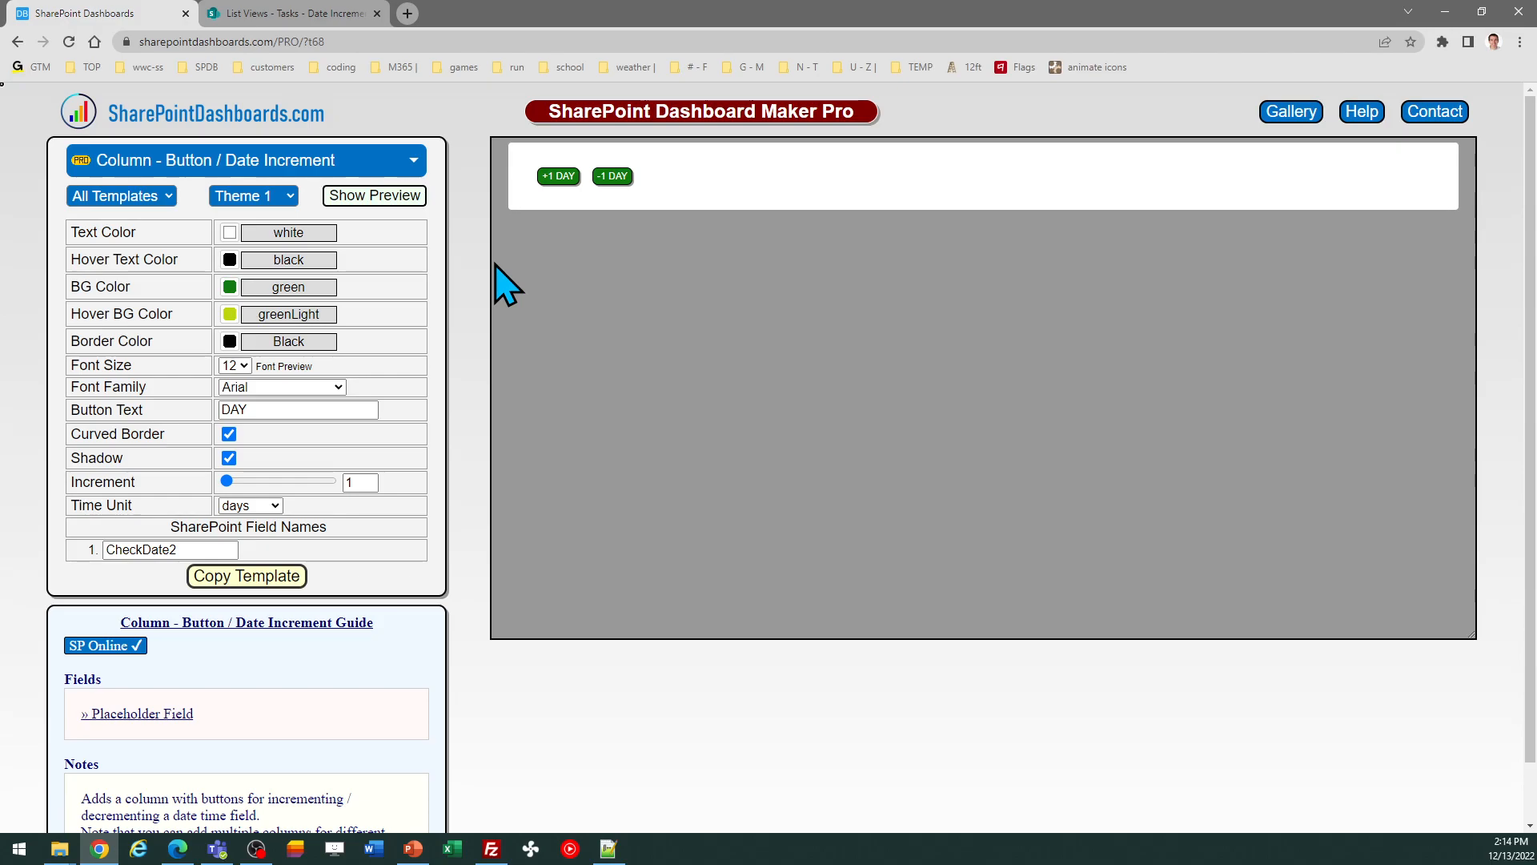
{"action": "left_click", "coordinate": [284, 200]}
{"action": "left_click", "coordinate": [439, 307]}
{"action": "left_click", "coordinate": [276, 506]}
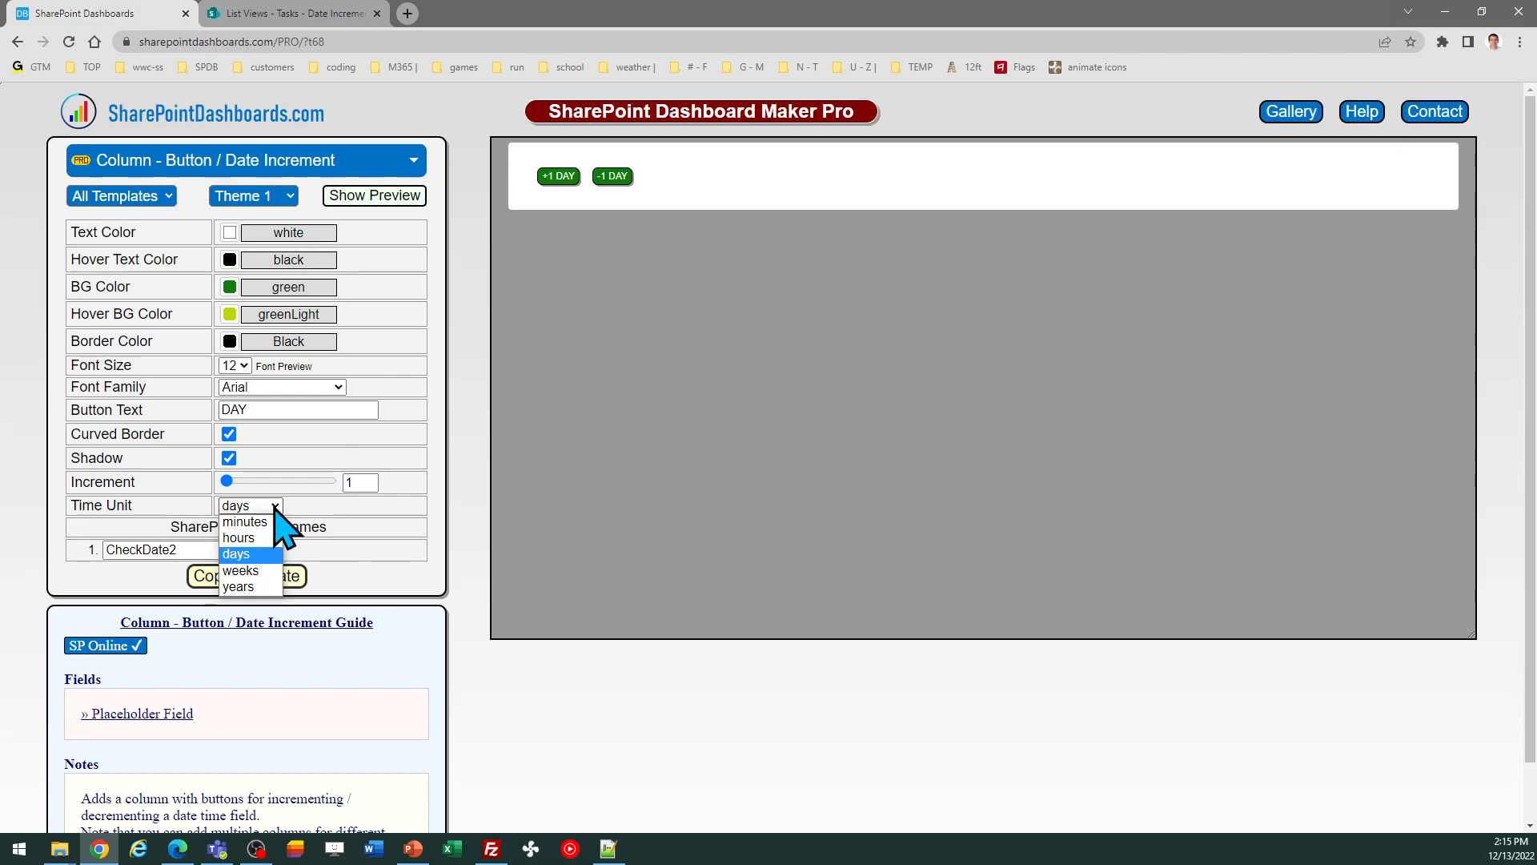
{"action": "left_click", "coordinate": [264, 570]}
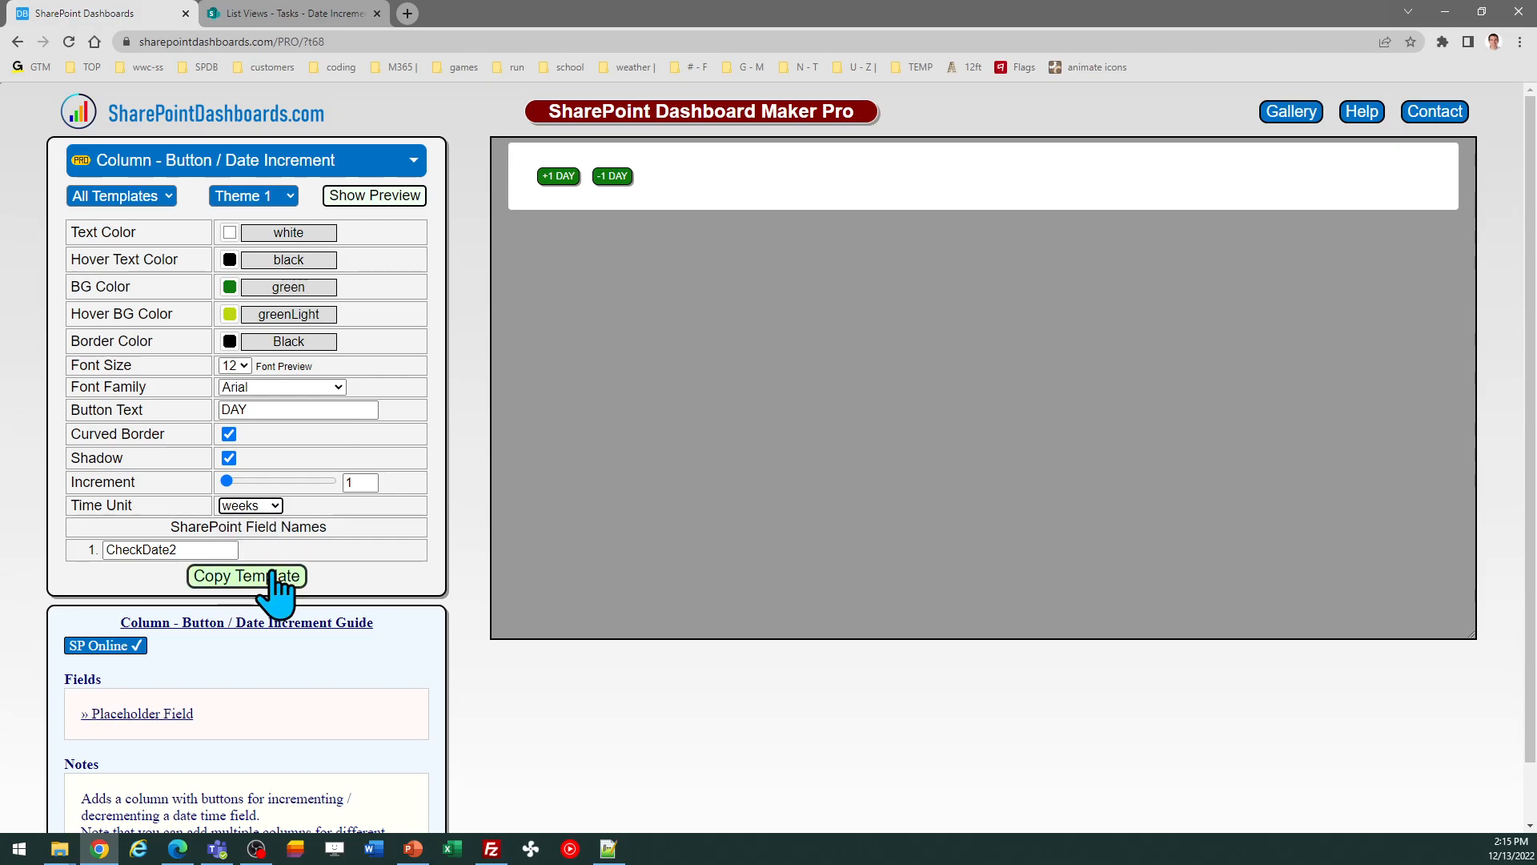
Step: Set the button text to WEEK
{"action": "double_click", "coordinate": [269, 409]}
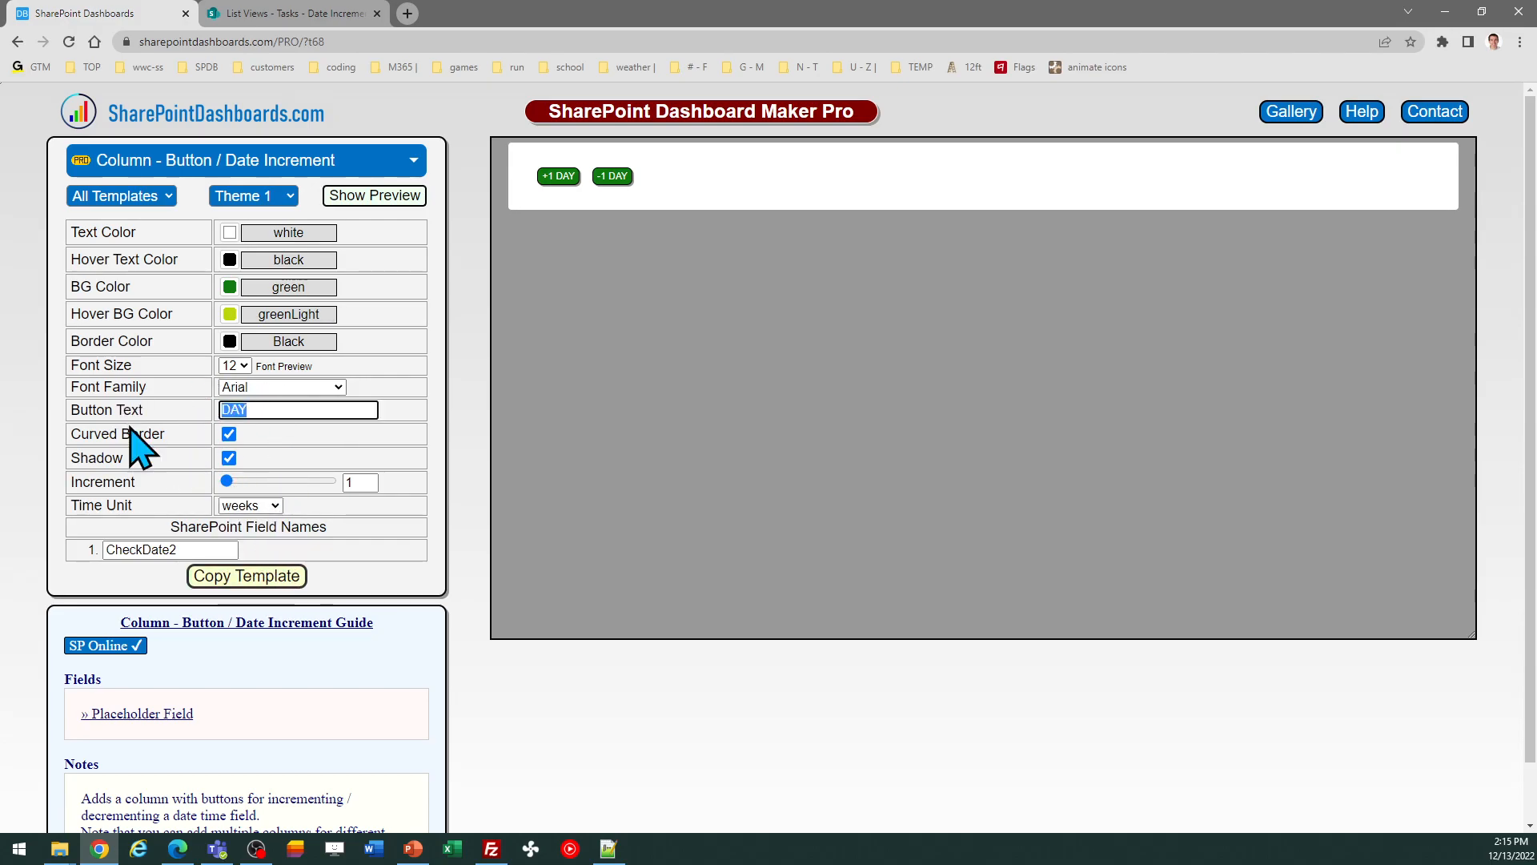
{"action": "type", "text": "Week"}
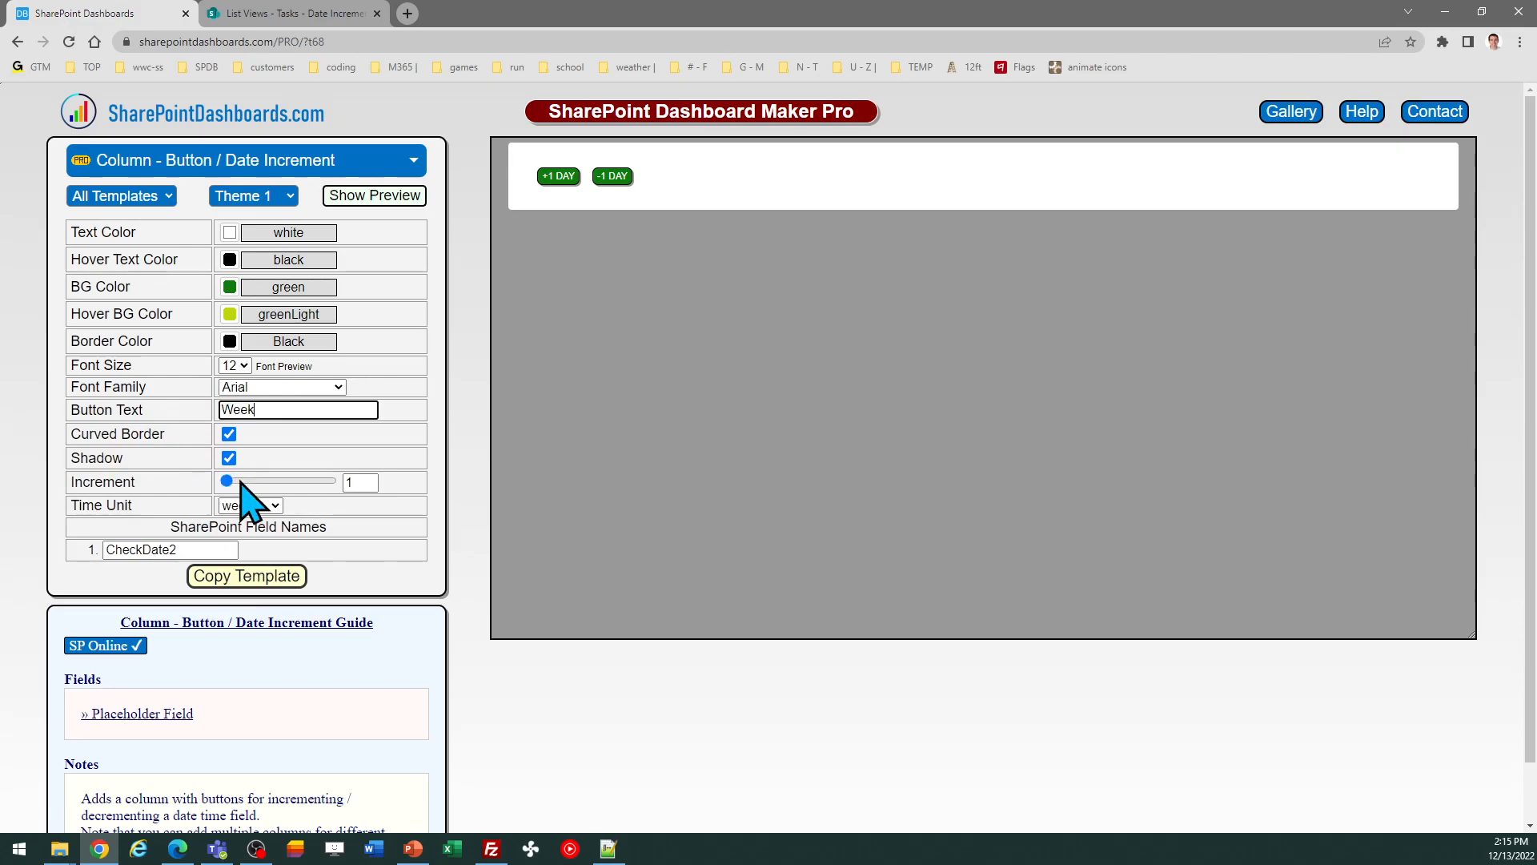
{"action": "key", "text": "Tab"}
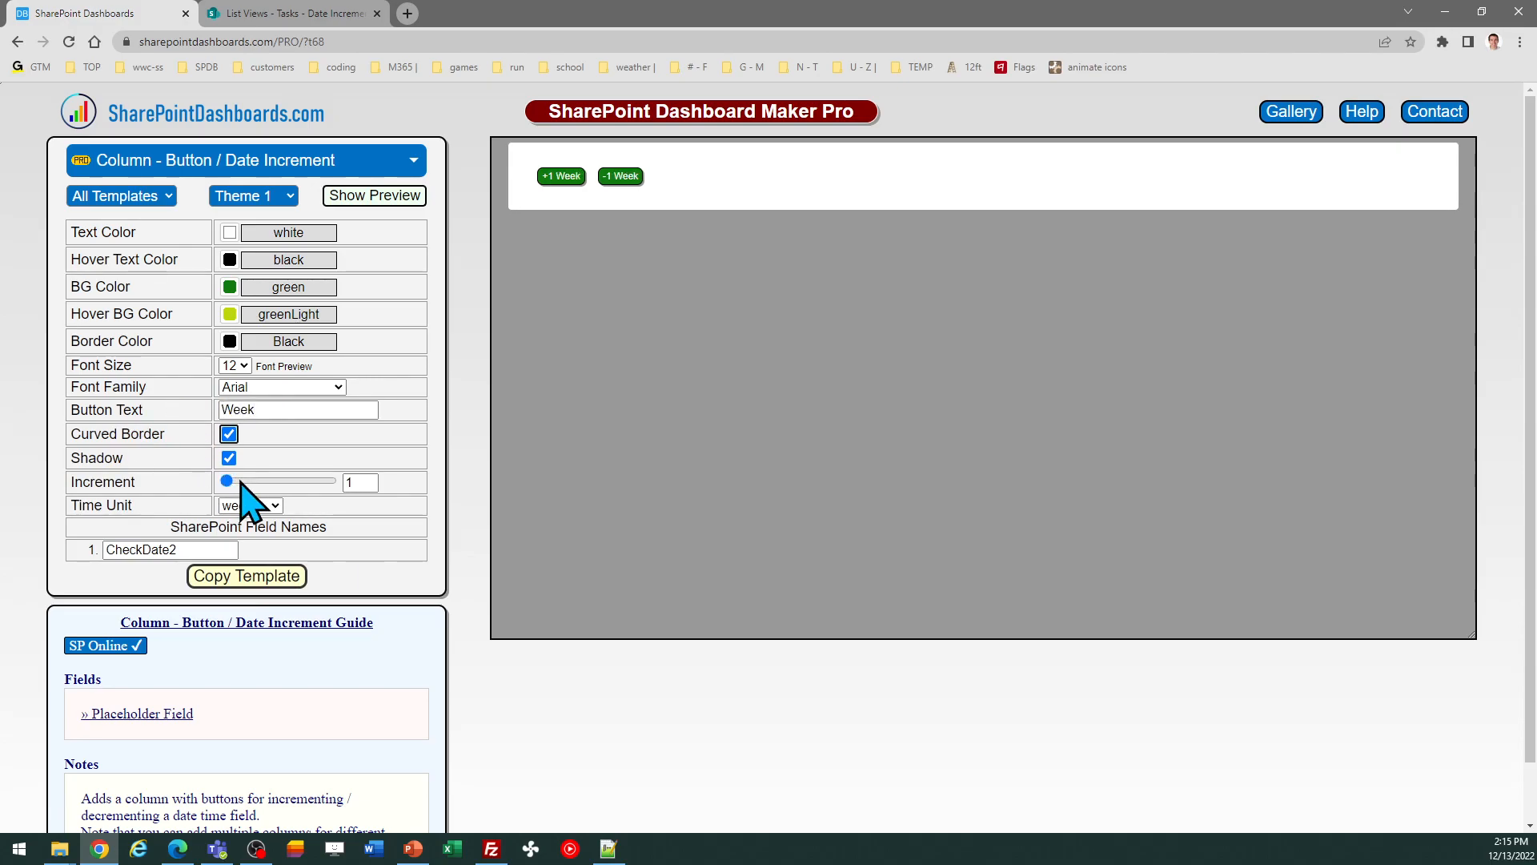
{"action": "double_click", "coordinate": [246, 409]}
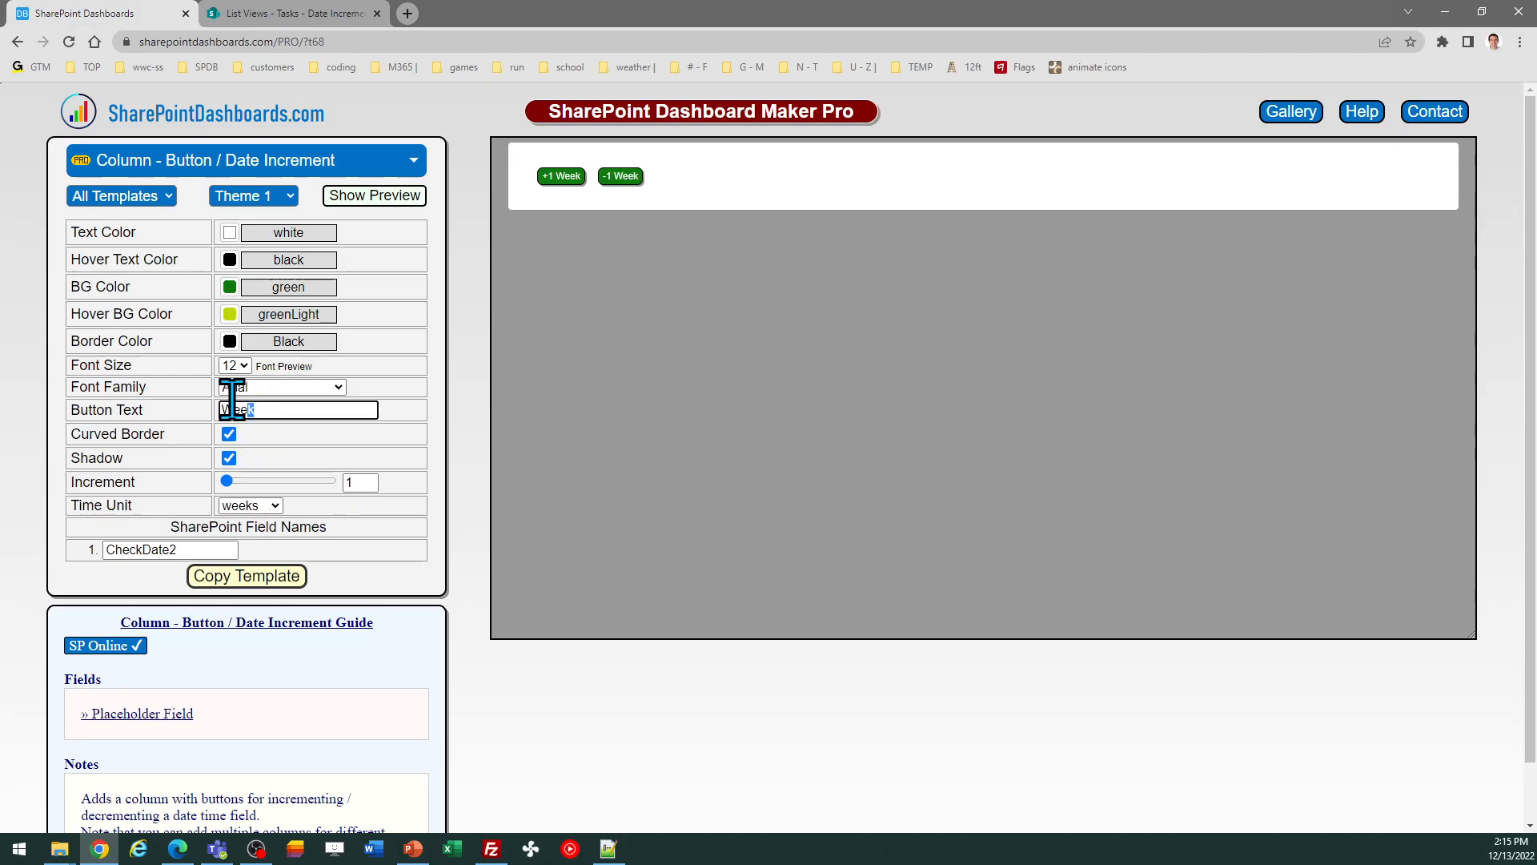
{"action": "type", "text": "WEE"}
{"action": "type", "text": "K"}
{"action": "left_click", "coordinate": [343, 446]}
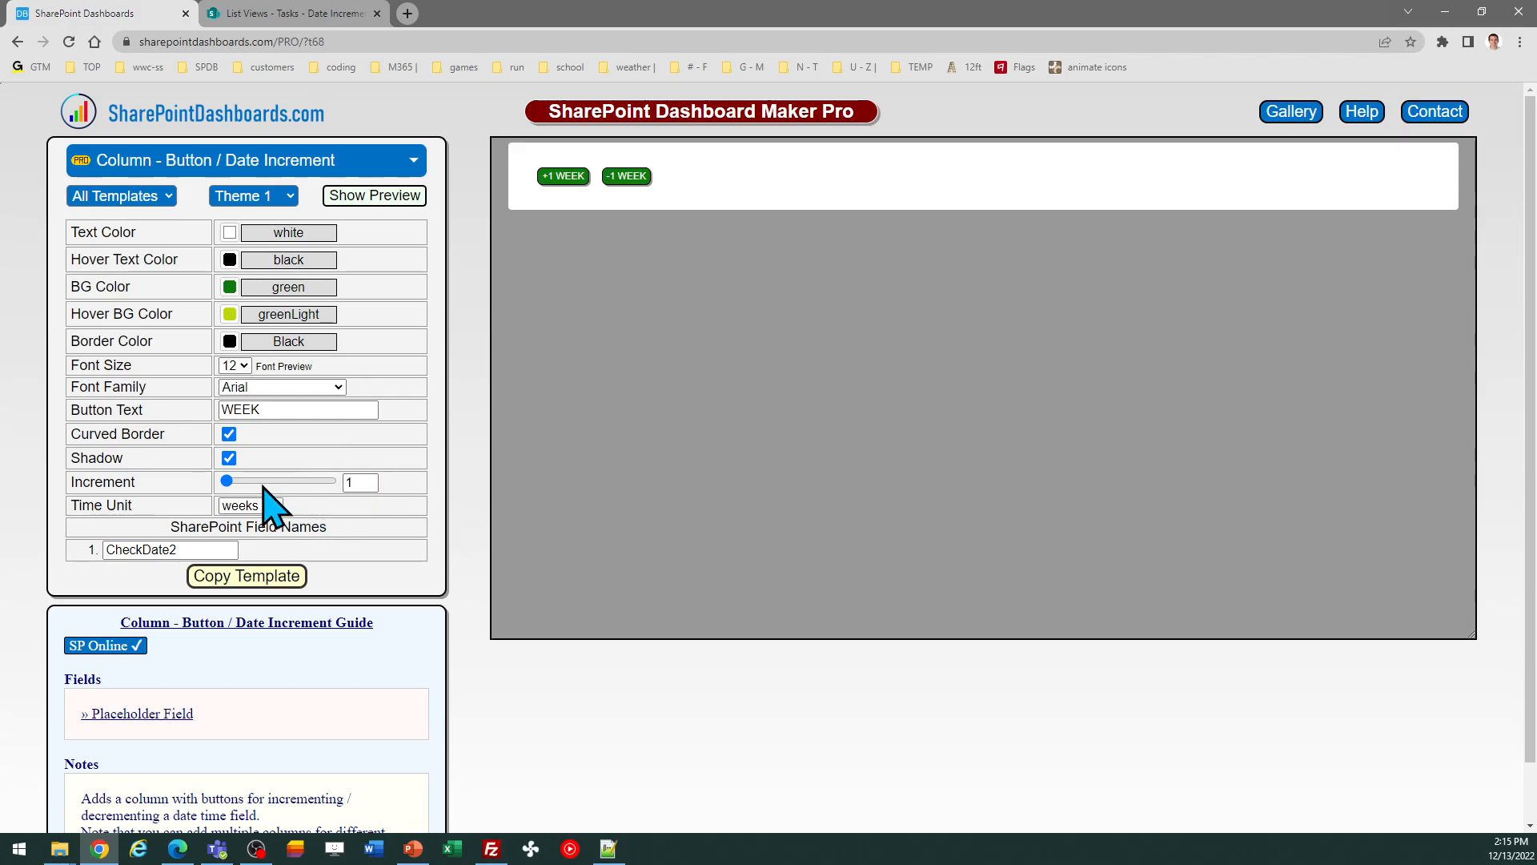
{"action": "mouse_move", "coordinate": [228, 481]}
{"action": "left_mouse_down"}
{"action": "mouse_move", "coordinate": [245, 484]}
{"action": "mouse_move", "coordinate": [217, 480]}
{"action": "left_mouse_up"}
{"action": "left_click", "coordinate": [317, 13]}
{"action": "left_click", "coordinate": [128, 13]}
Step: Set the background colour to blue and the hover background colour to blueLight
{"action": "left_click", "coordinate": [232, 289]}
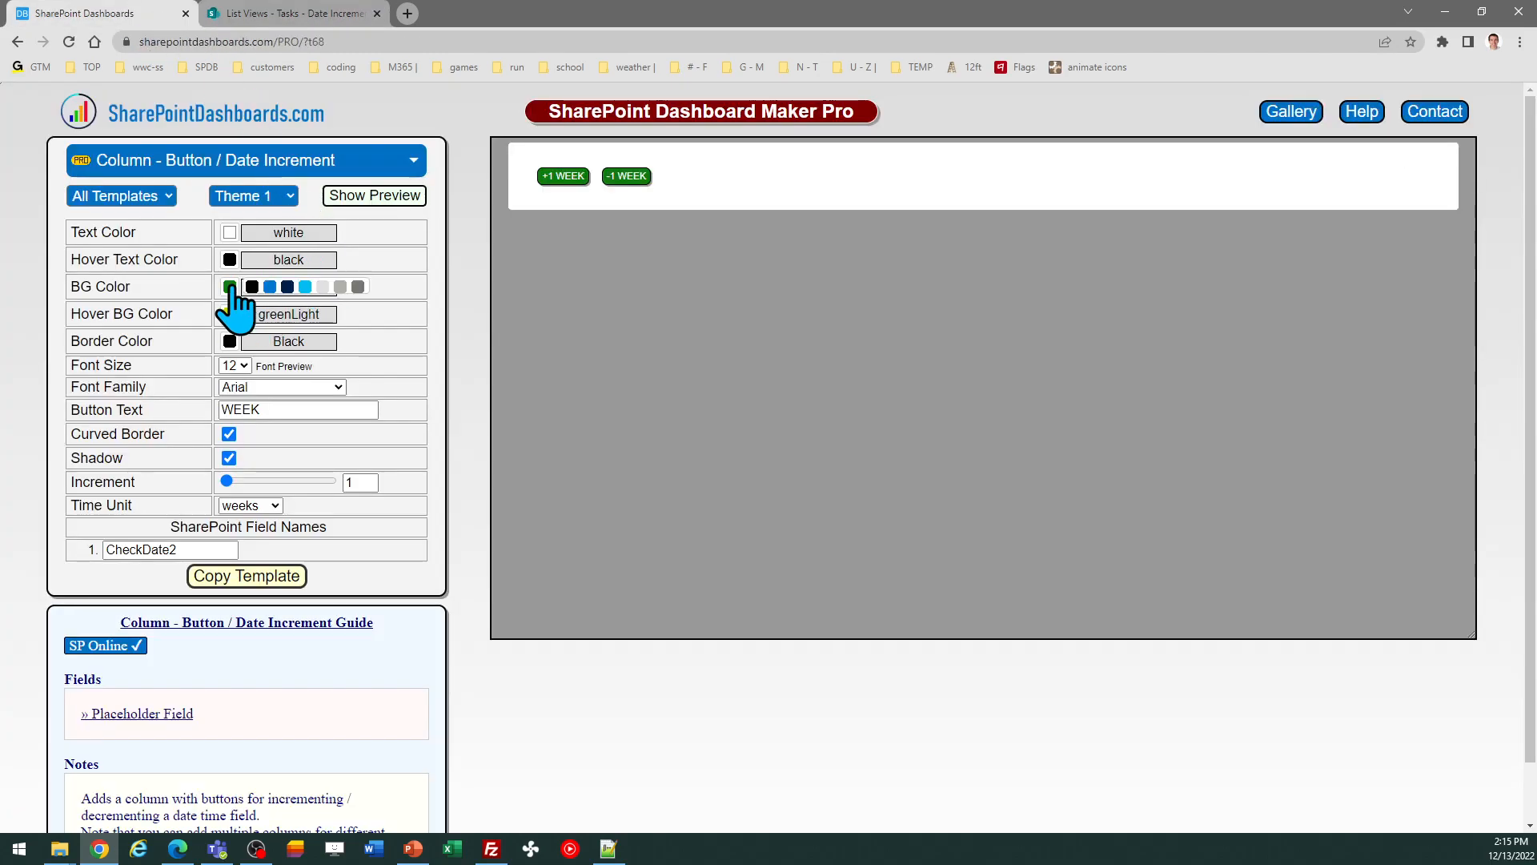
{"action": "left_click", "coordinate": [270, 287]}
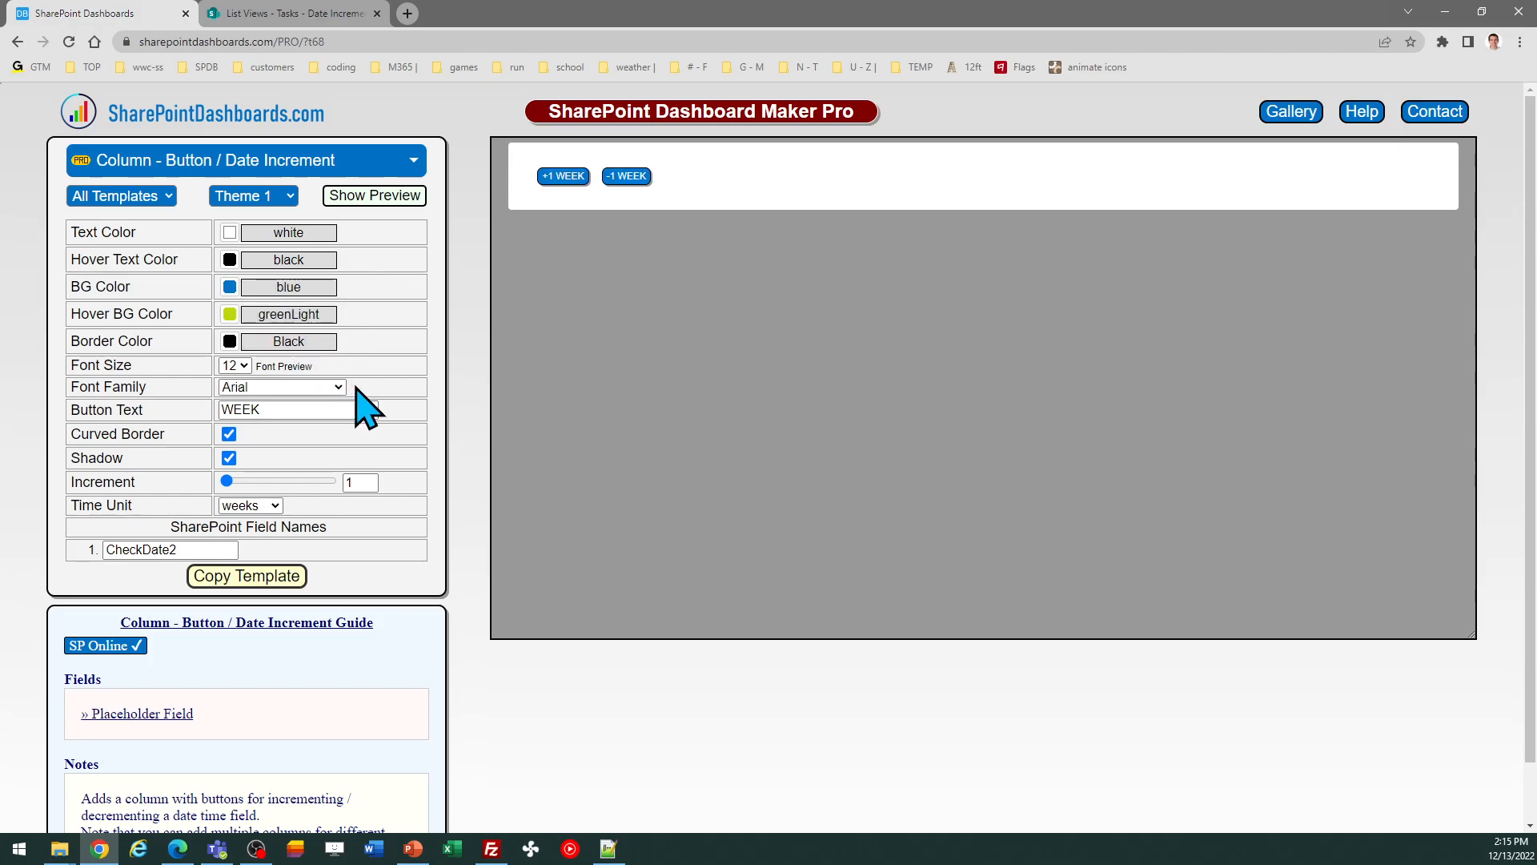
{"action": "left_click", "coordinate": [229, 314]}
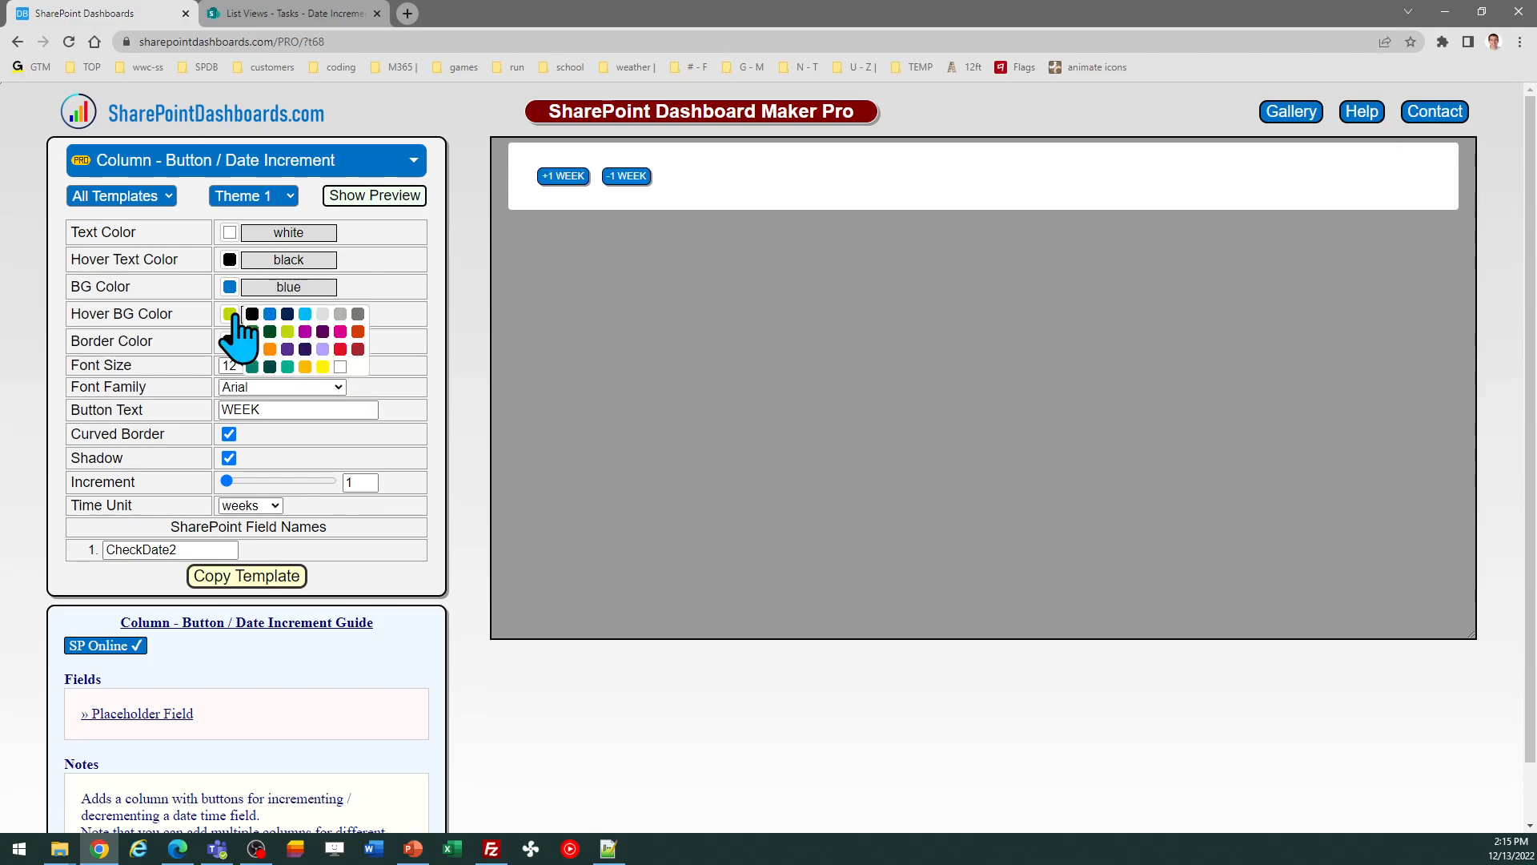
{"action": "left_click", "coordinate": [305, 313]}
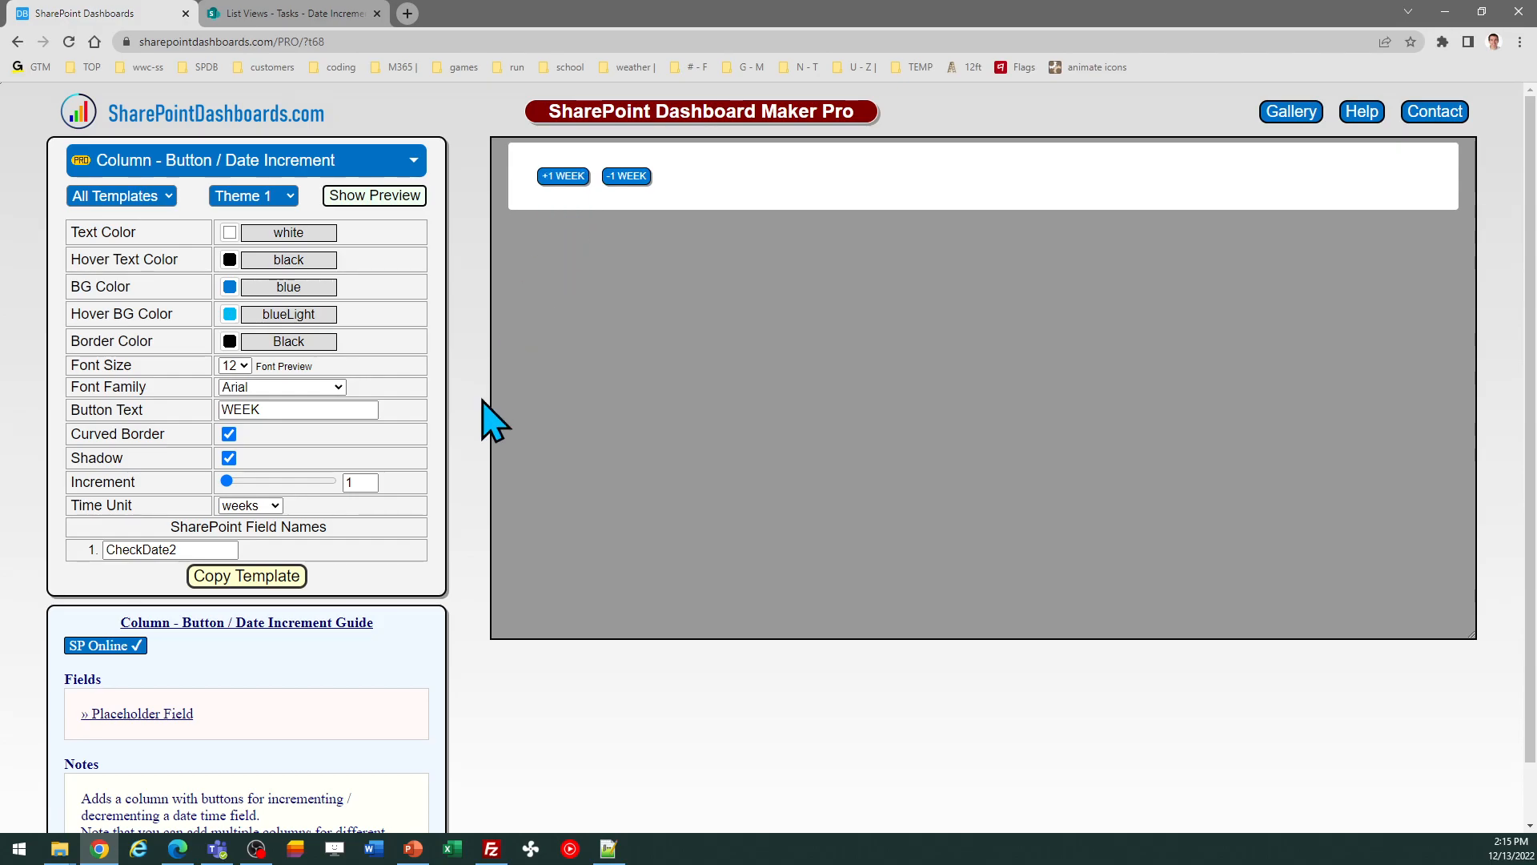
Step: Copy the WEEK button template and paste it as the Date Inc 2 column's advanced formatting JSON in SharePoint, then save
{"action": "left_click", "coordinate": [240, 575]}
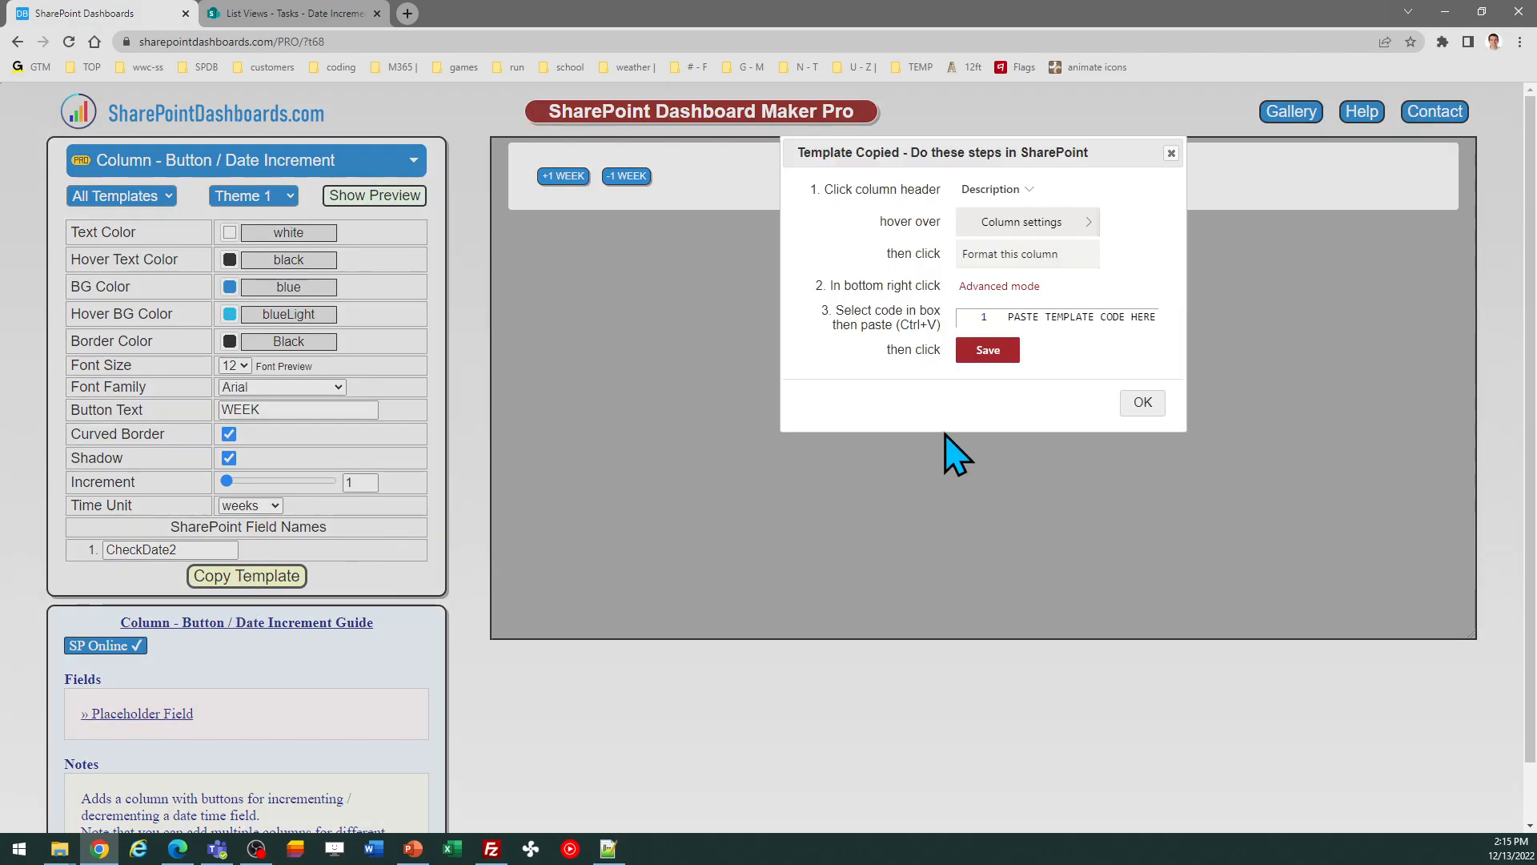
{"action": "left_click", "coordinate": [1142, 403]}
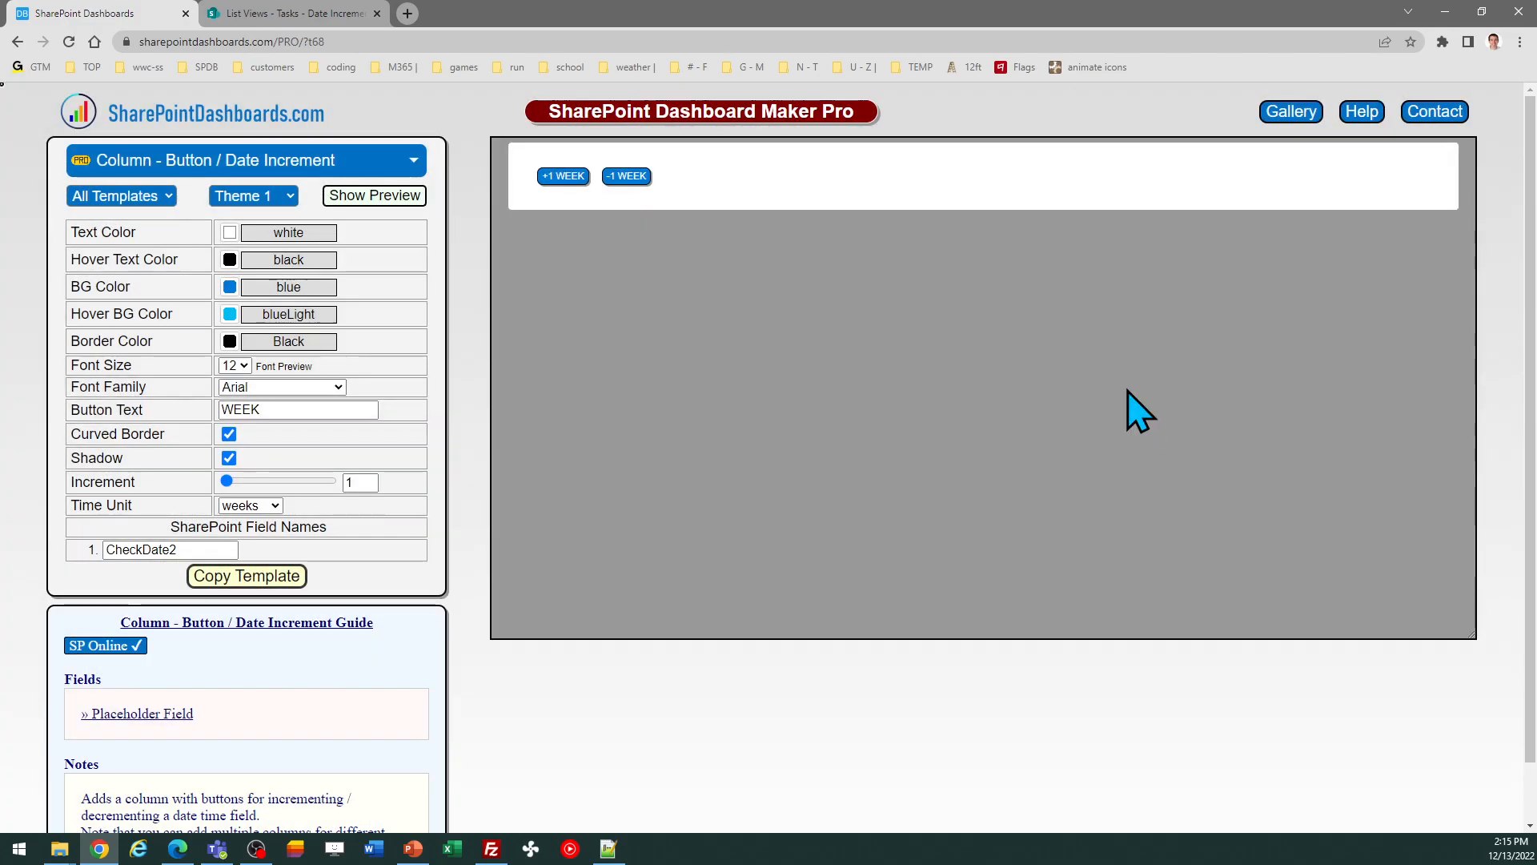
{"action": "left_click", "coordinate": [342, 15]}
{"action": "left_click", "coordinate": [1098, 330]}
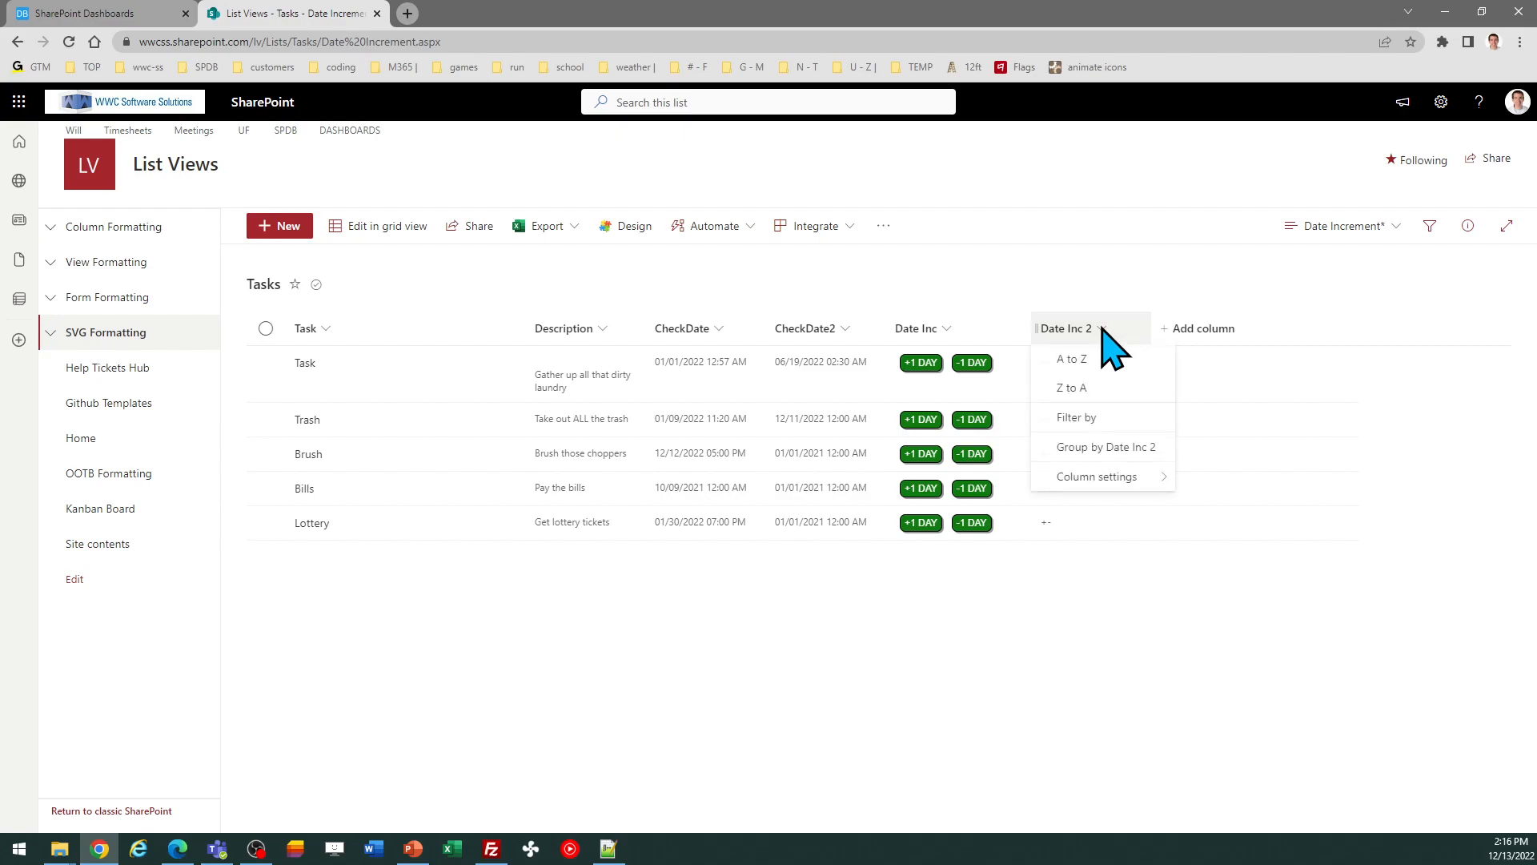
{"action": "mouse_move", "coordinate": [1124, 480]}
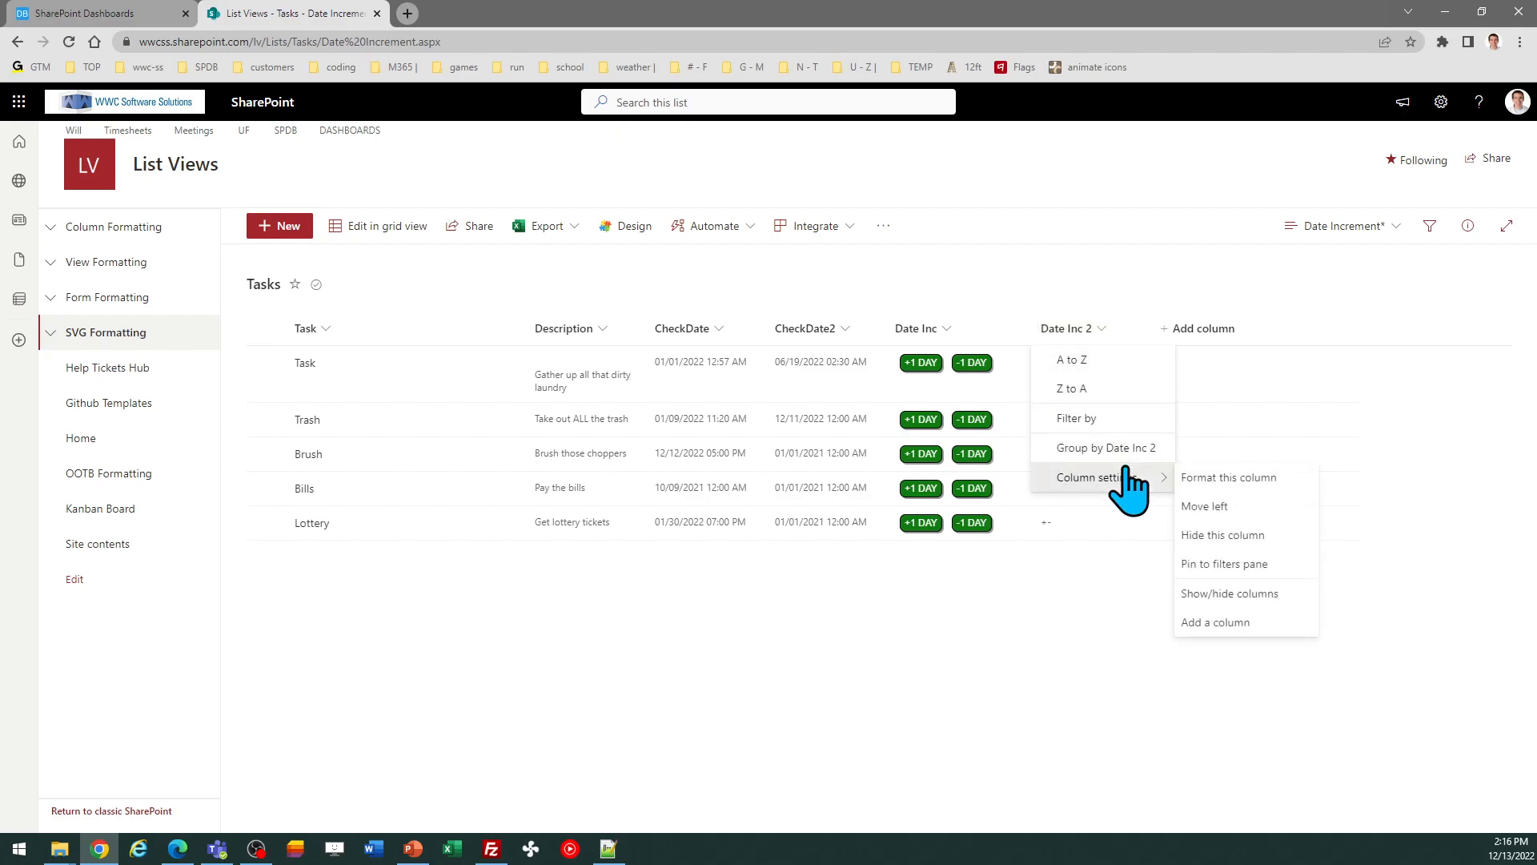
{"action": "left_click", "coordinate": [1213, 479]}
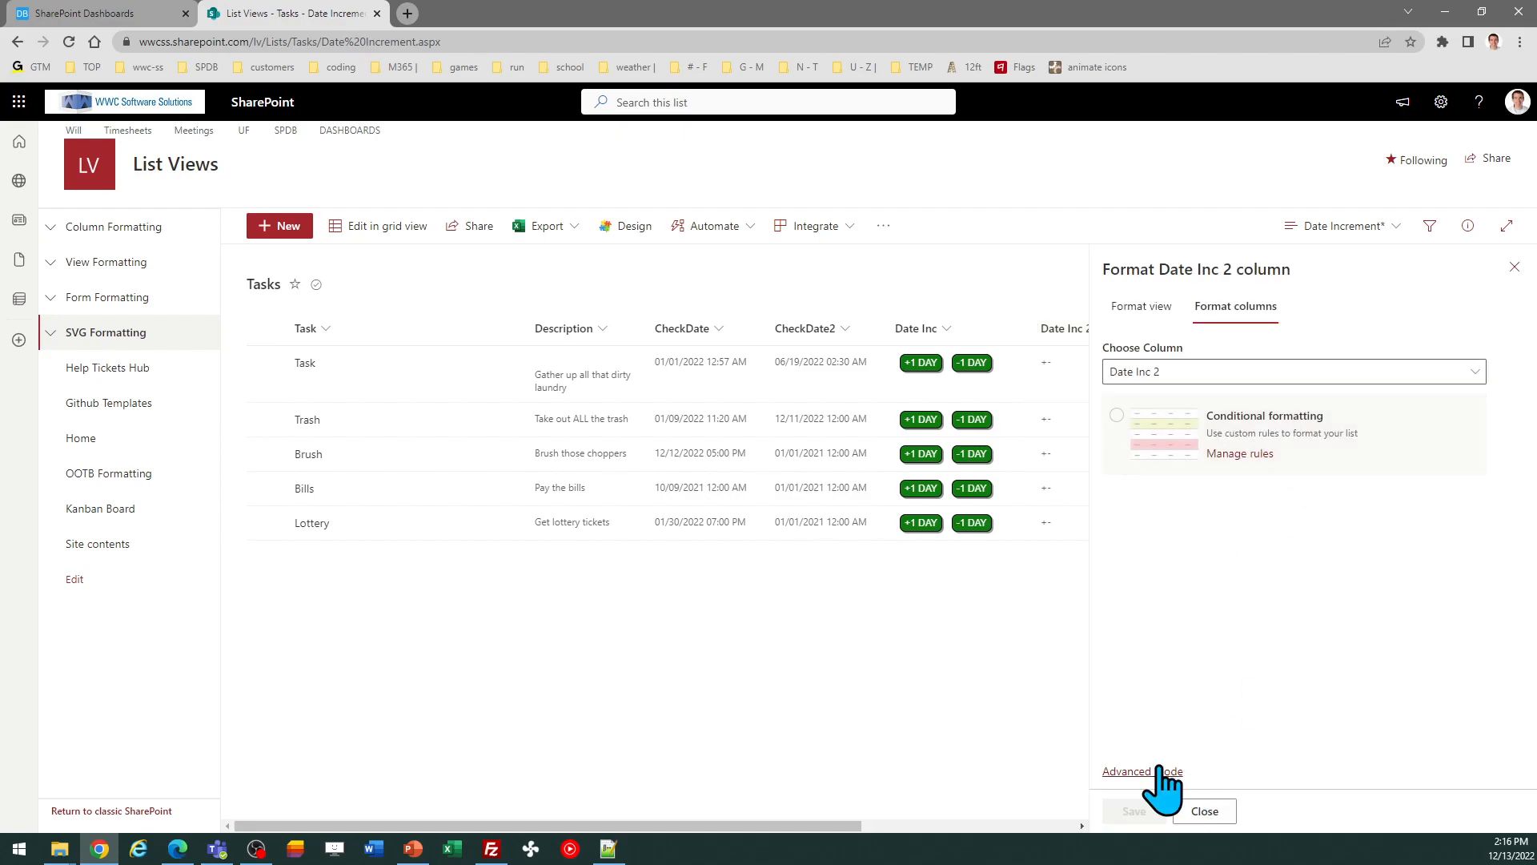
{"action": "left_click", "coordinate": [1136, 771]}
{"action": "left_click", "coordinate": [1211, 606]}
{"action": "key", "text": "ctrl+a"}
{"action": "key", "text": "ctrl+v"}
{"action": "left_click", "coordinate": [1239, 811]}
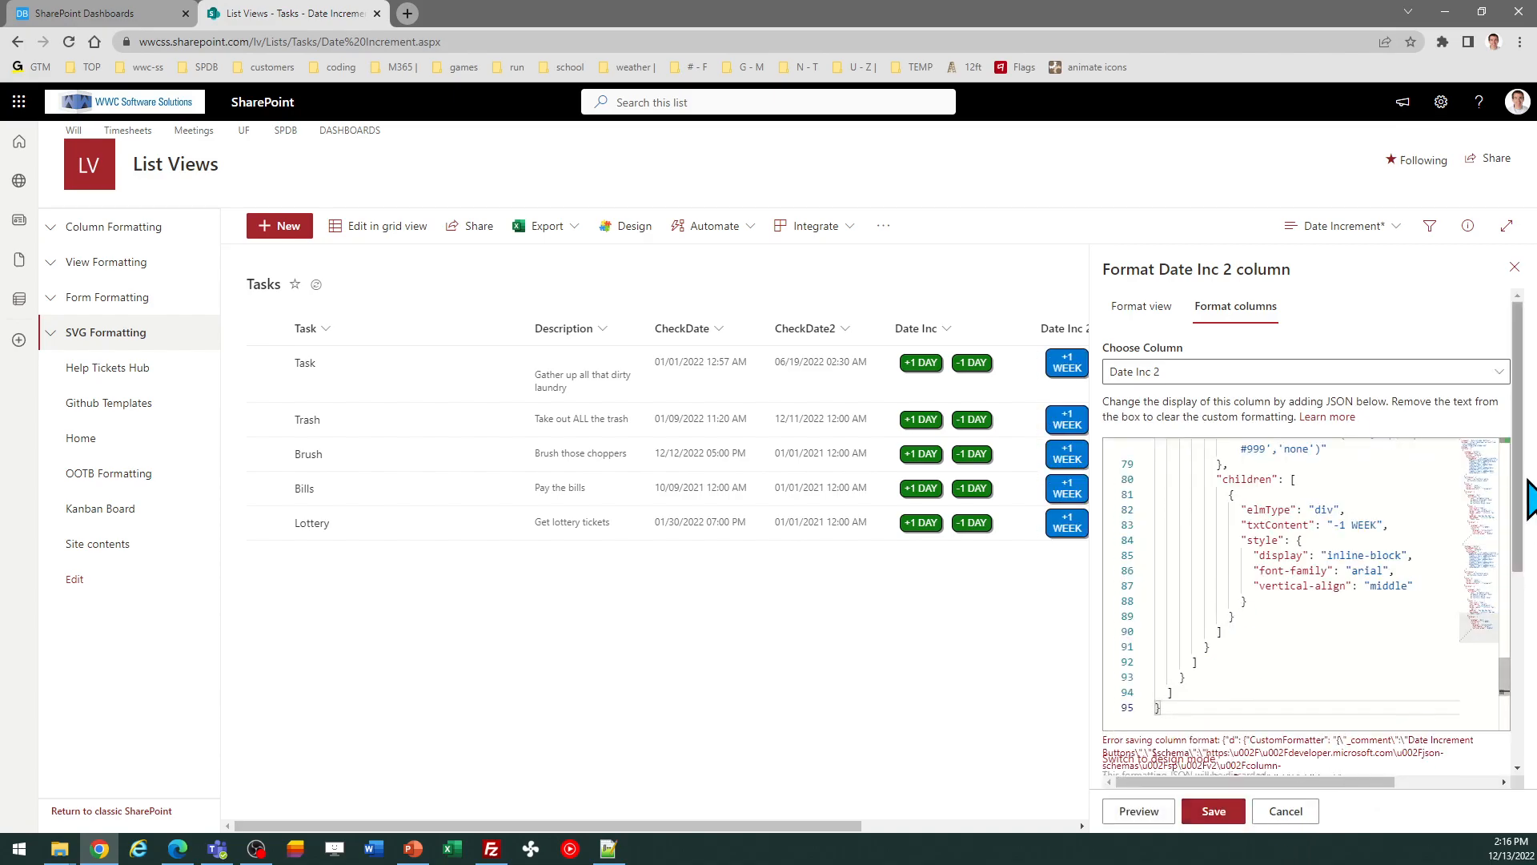
{"action": "left_click", "coordinate": [1513, 267]}
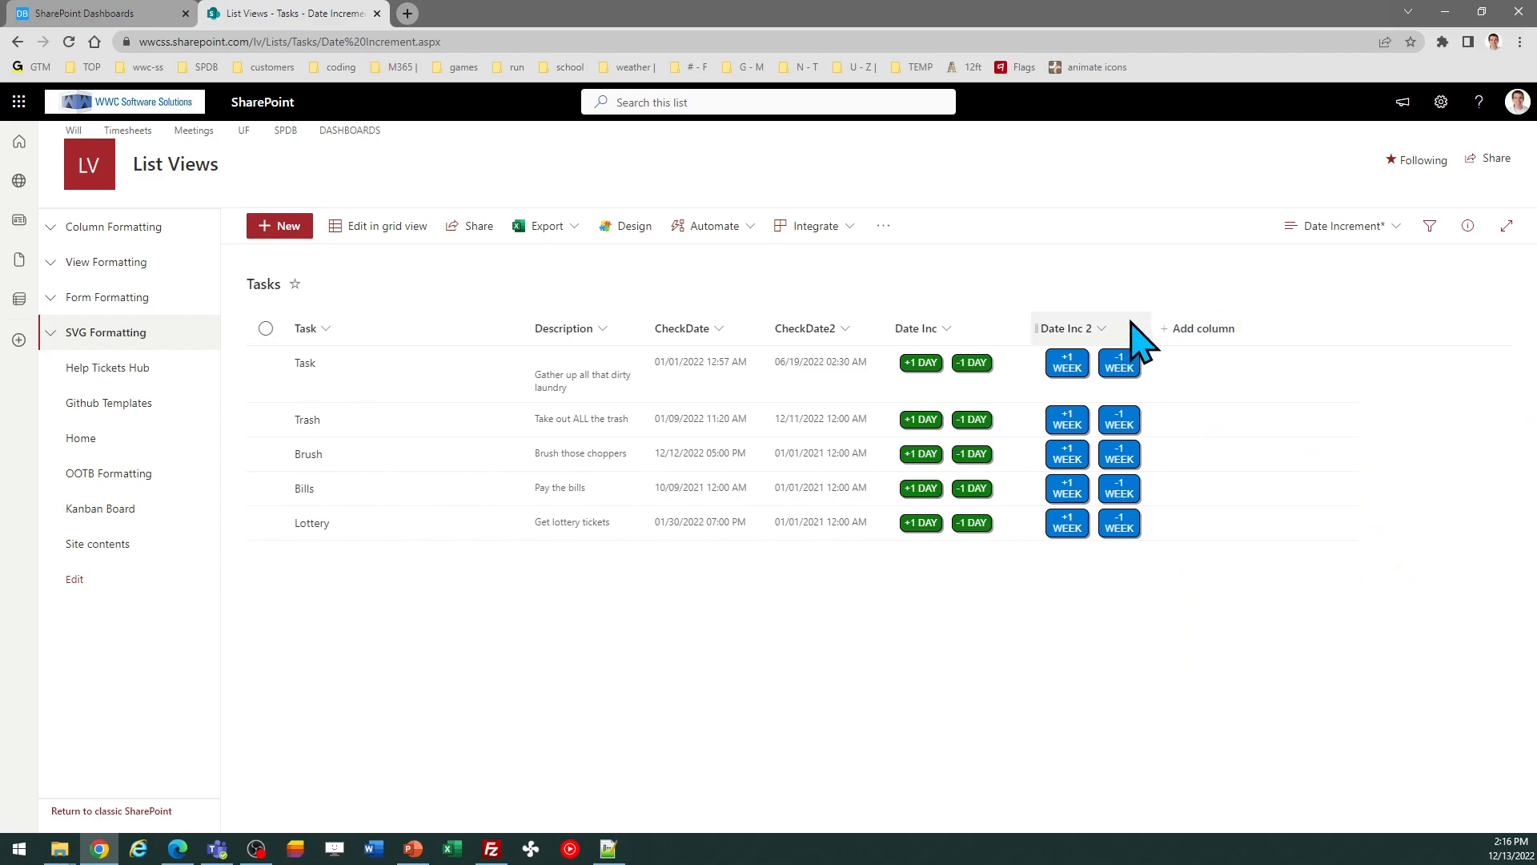
Step: Widen the Date Inc 2 column and test the Task row's +1 WEEK and -1 WEEK buttons on CheckDate2
{"action": "left_click_drag", "start_coordinate": [1148, 321], "coordinate": [1181, 325]}
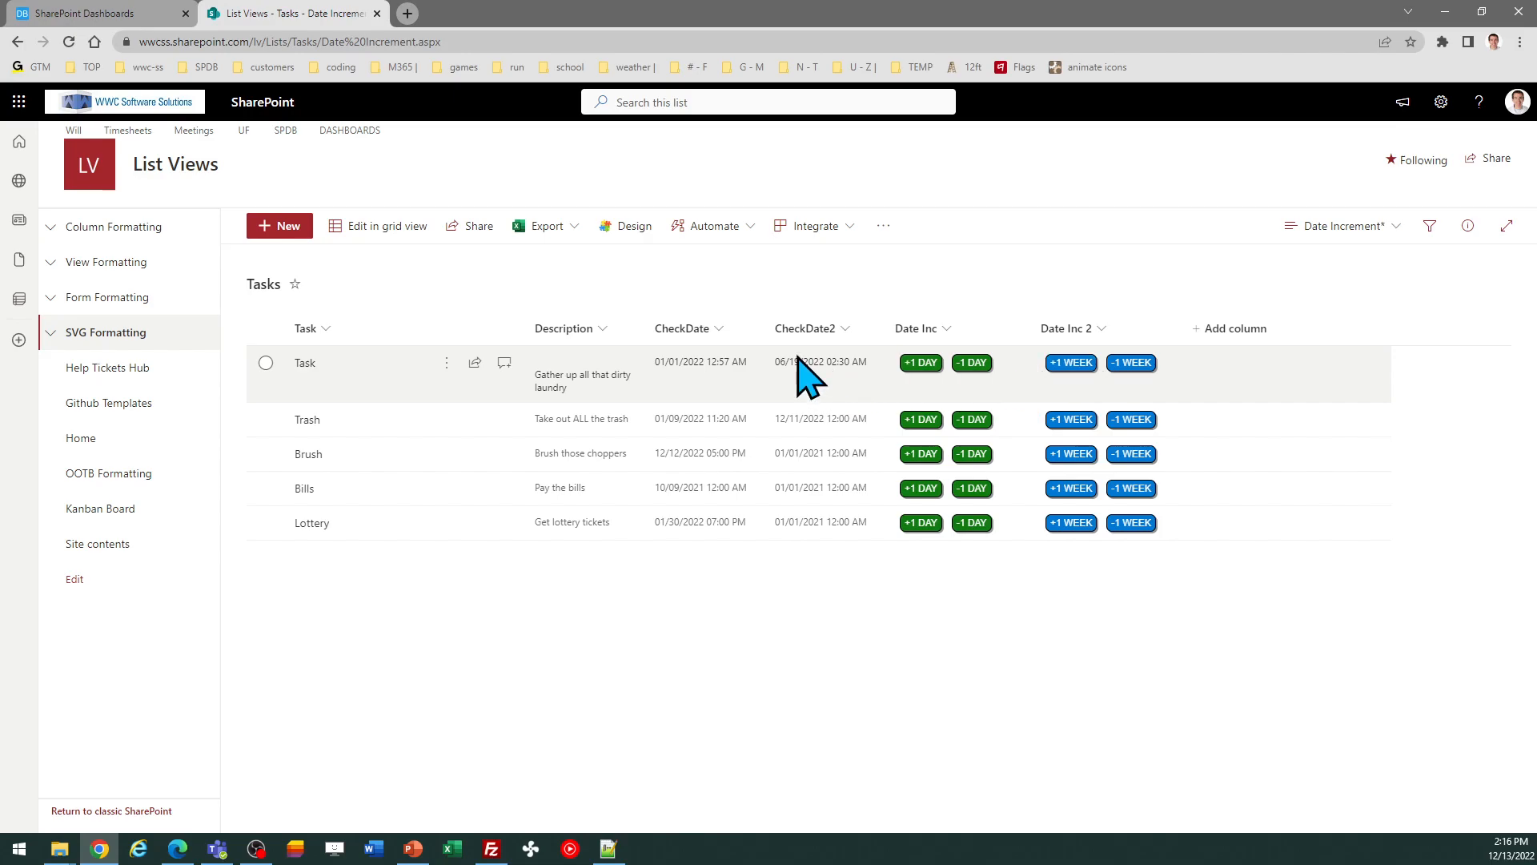
{"action": "left_click", "coordinate": [1073, 364]}
{"action": "left_click", "coordinate": [1073, 365]}
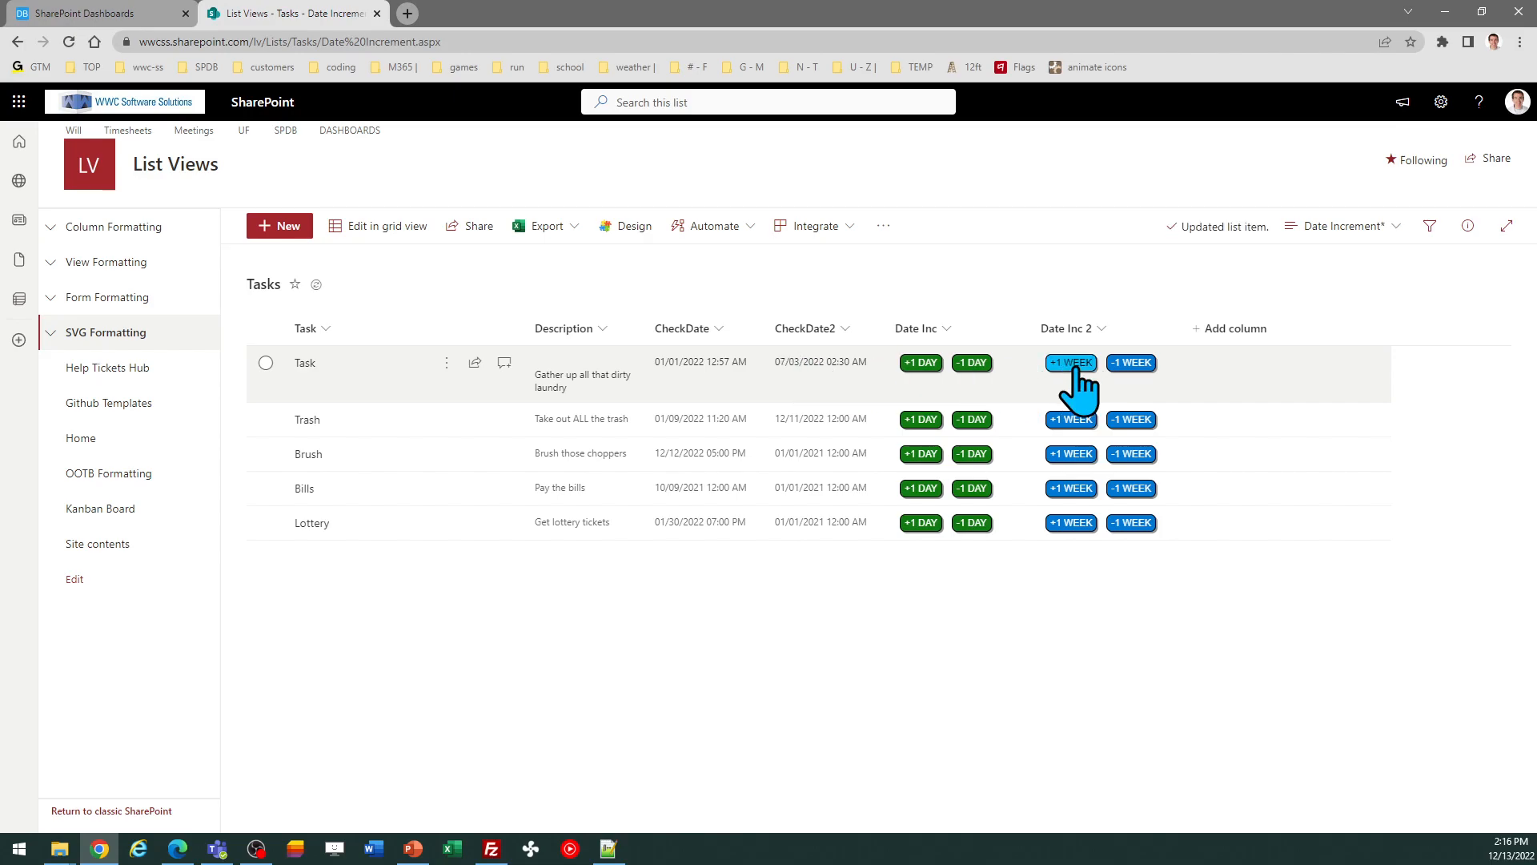
{"action": "left_click", "coordinate": [1129, 365]}
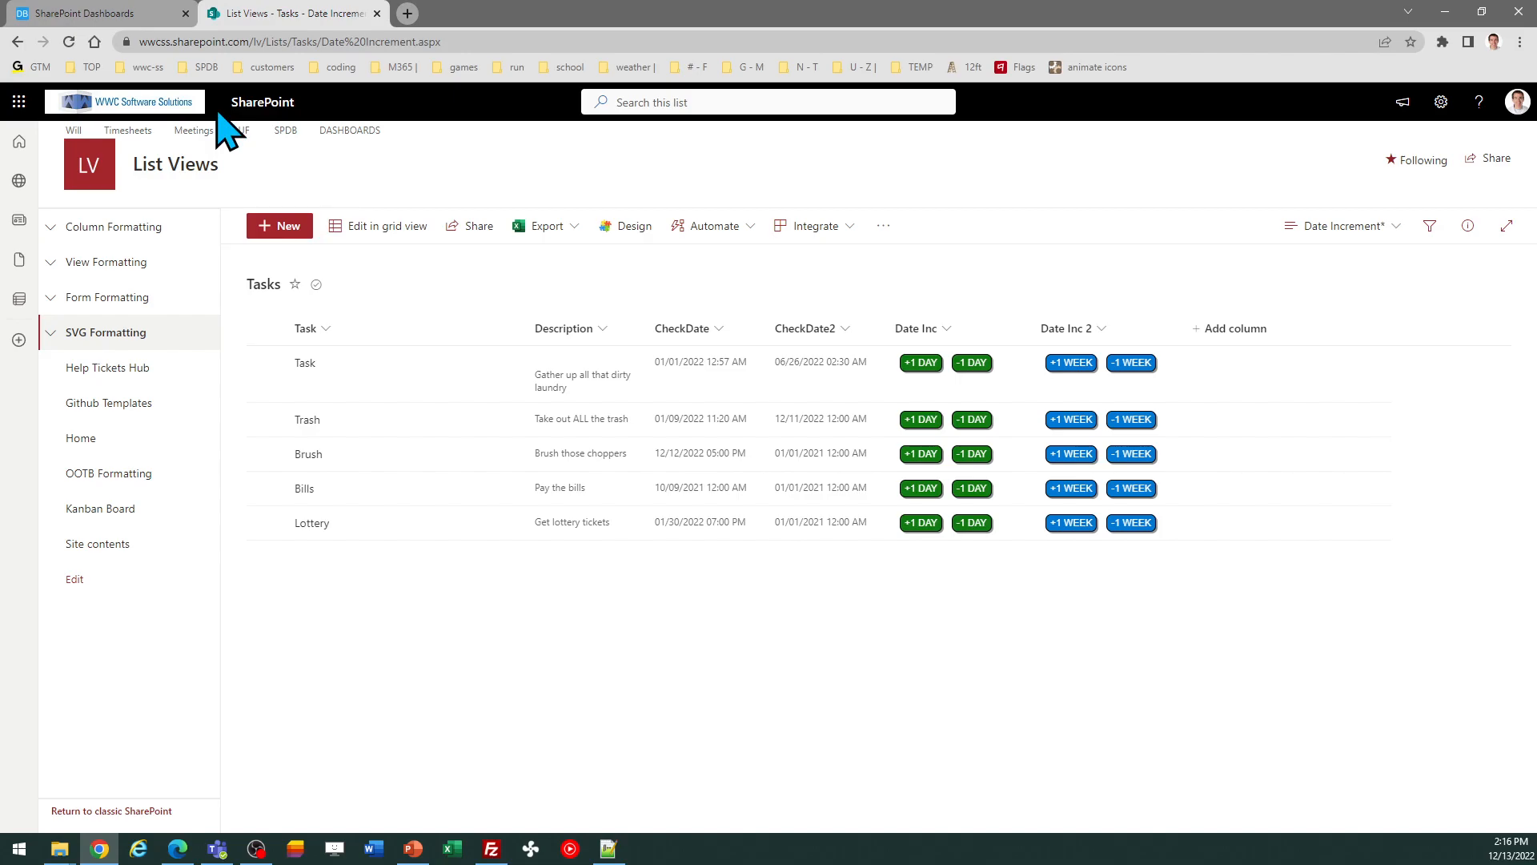
Step: Switch back to the SharePoint Dashboard Maker Pro template builder
{"action": "left_click", "coordinate": [120, 13]}
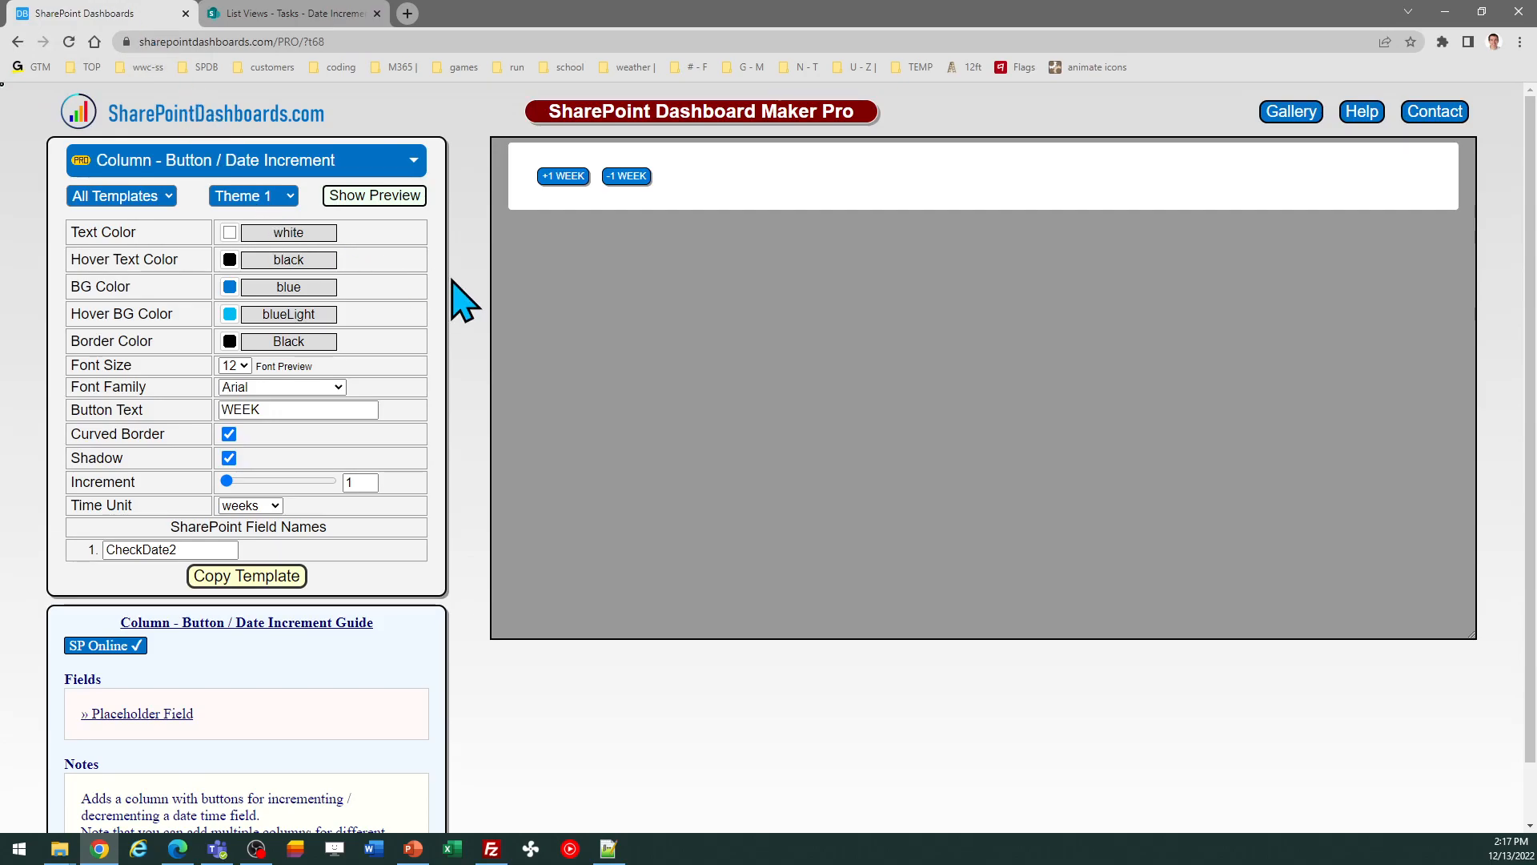